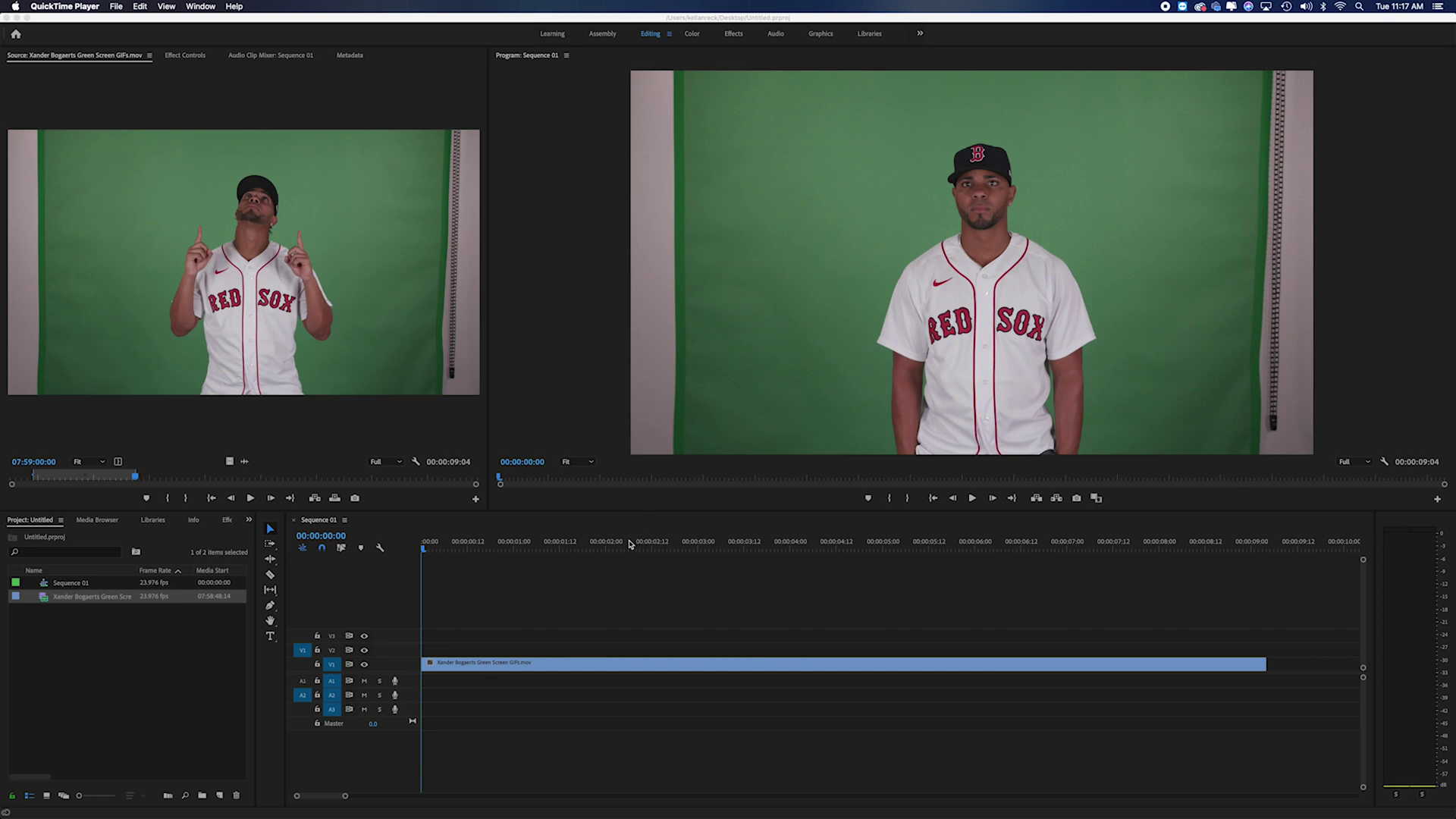
# Play and scrub through the green screen clip, and park the playhead around 00:00:02:05 on the thumbs-up pose.
pyautogui.click(529, 550)
pyautogui.moveTo(536, 546)
pyautogui.mouseDown()
pyautogui.moveTo(514, 543)
pyautogui.moveTo(692, 553)
pyautogui.moveTo(507, 563)
pyautogui.moveTo(543, 571)
pyautogui.mouseUp()
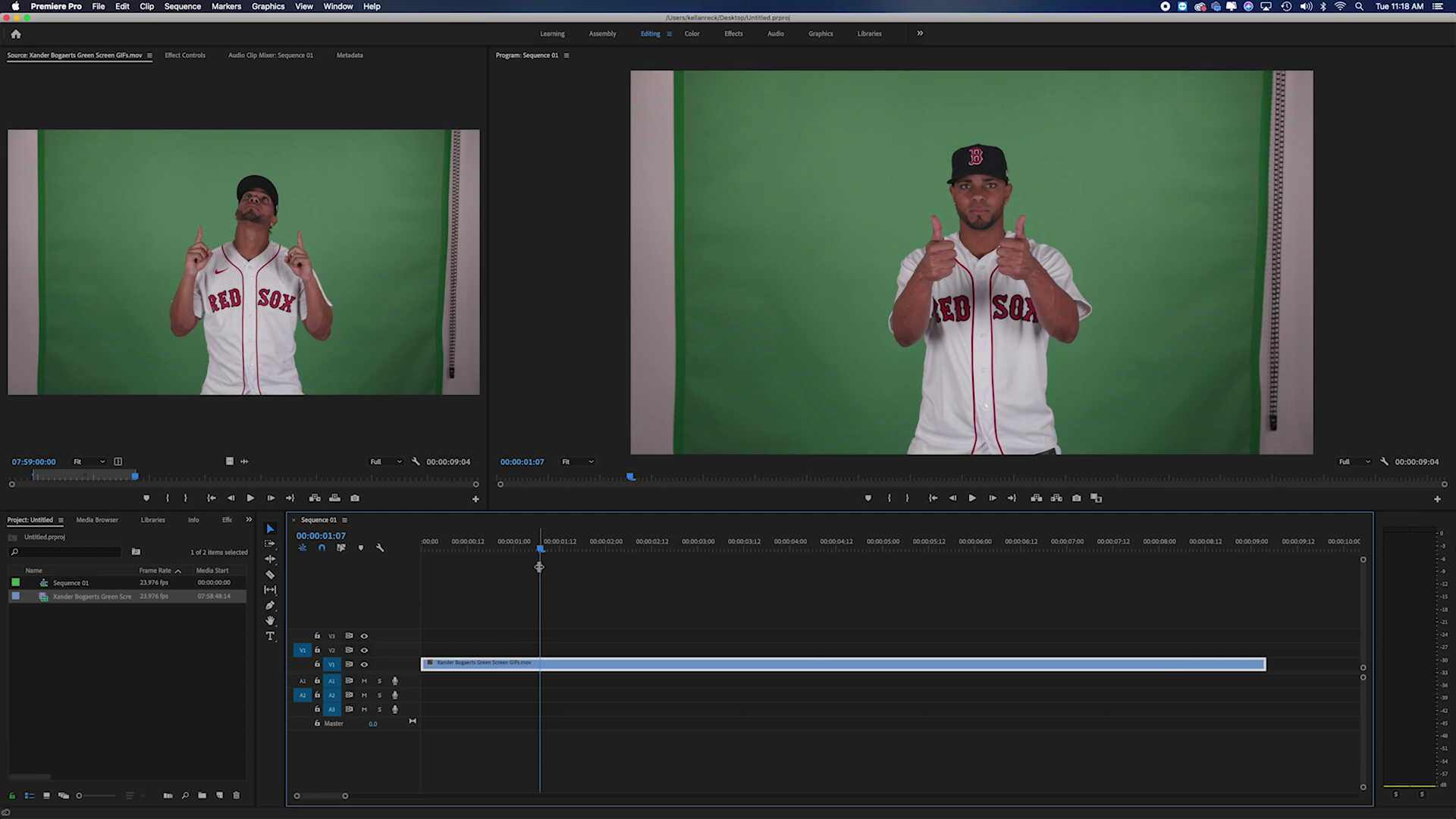
pyautogui.moveTo(540, 547); pyautogui.dragTo(528, 552)
pyautogui.press('space')
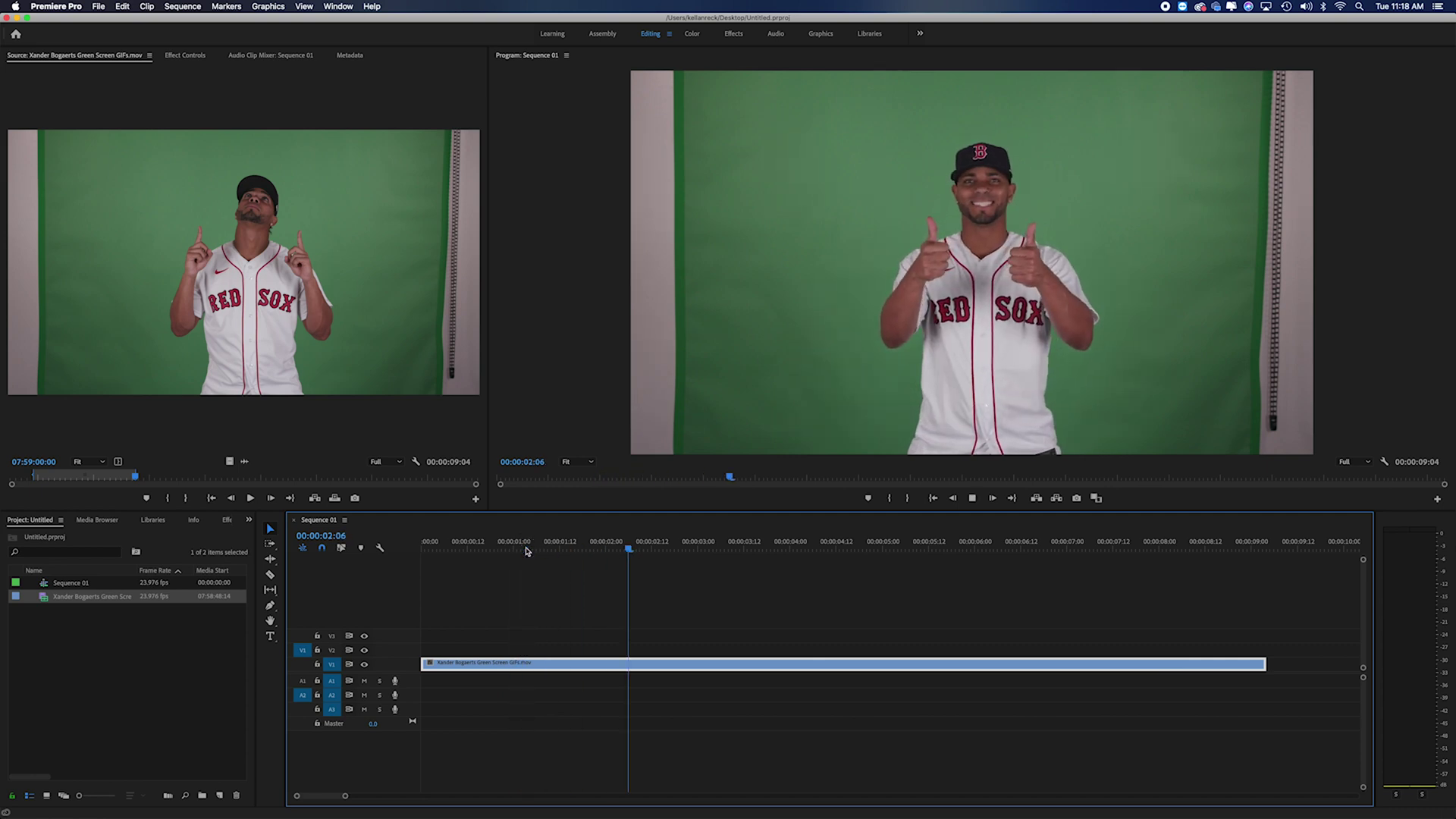
pyautogui.press('space')
pyautogui.moveTo(656, 551); pyautogui.dragTo(618, 552)
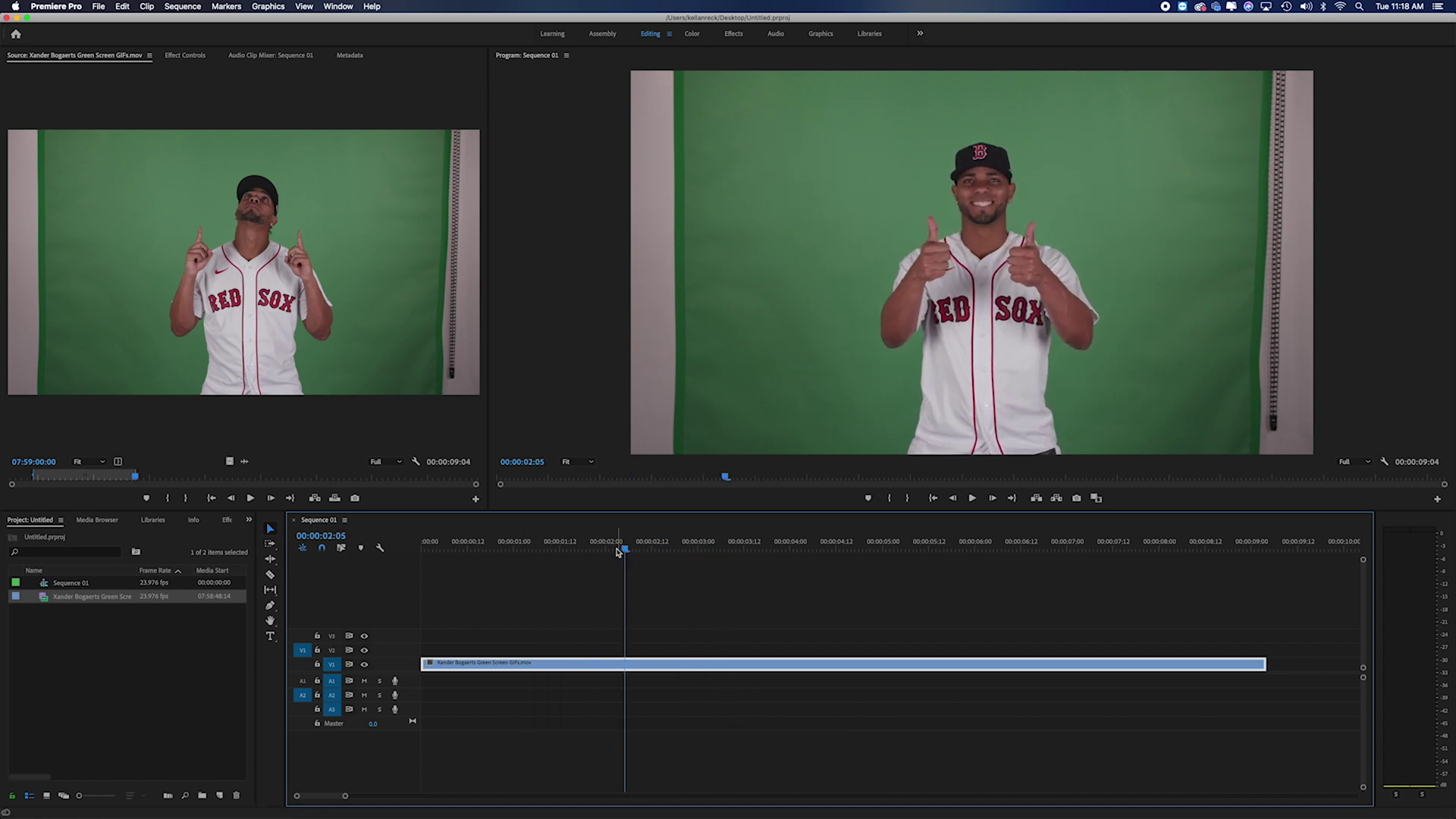
# Find the Ultra Key effect by searching for "ultra" and apply it to the green screen clip on V1.
pyautogui.click(227, 523)
pyautogui.click(109, 538)
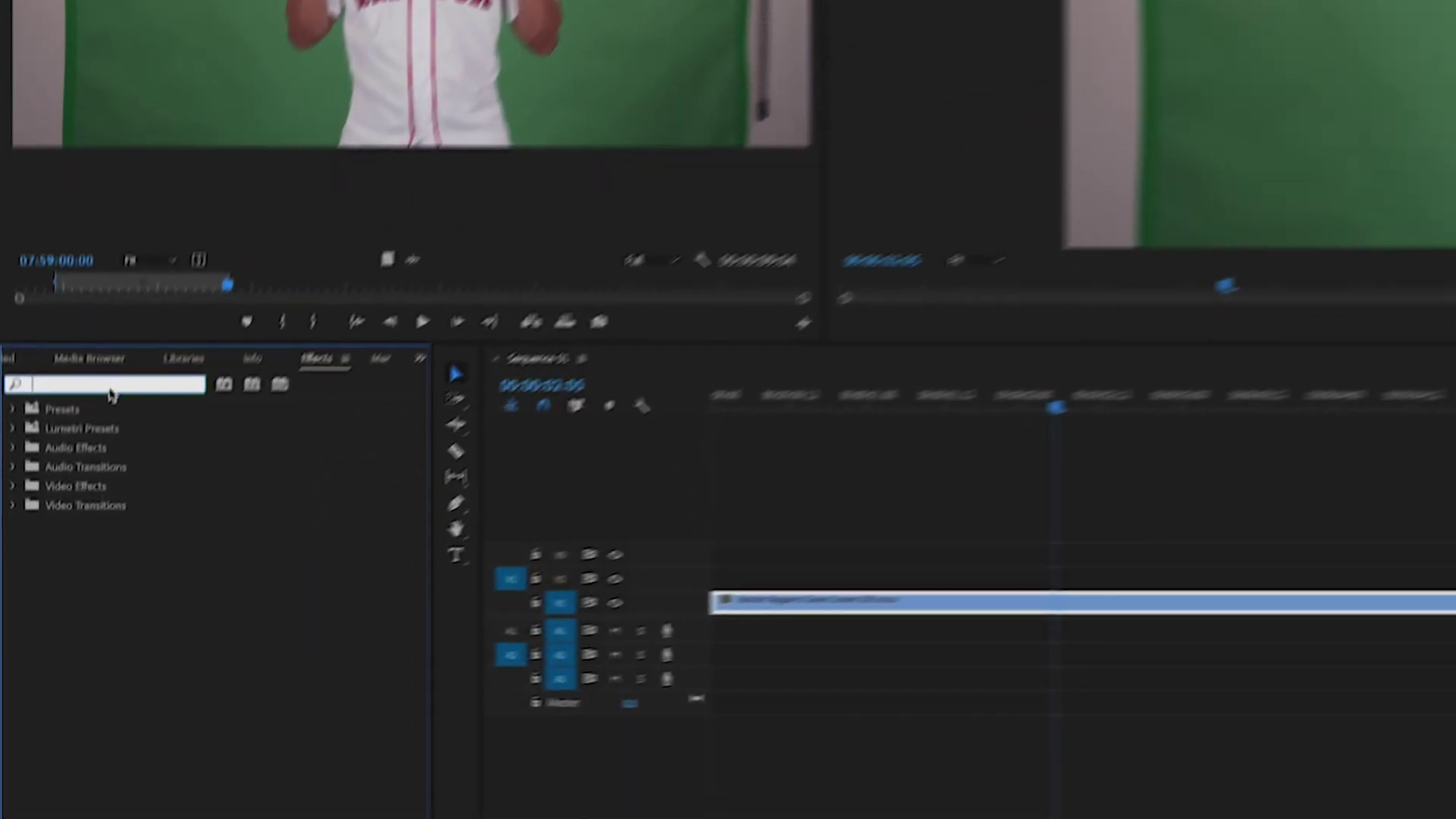
pyautogui.write('ultra')
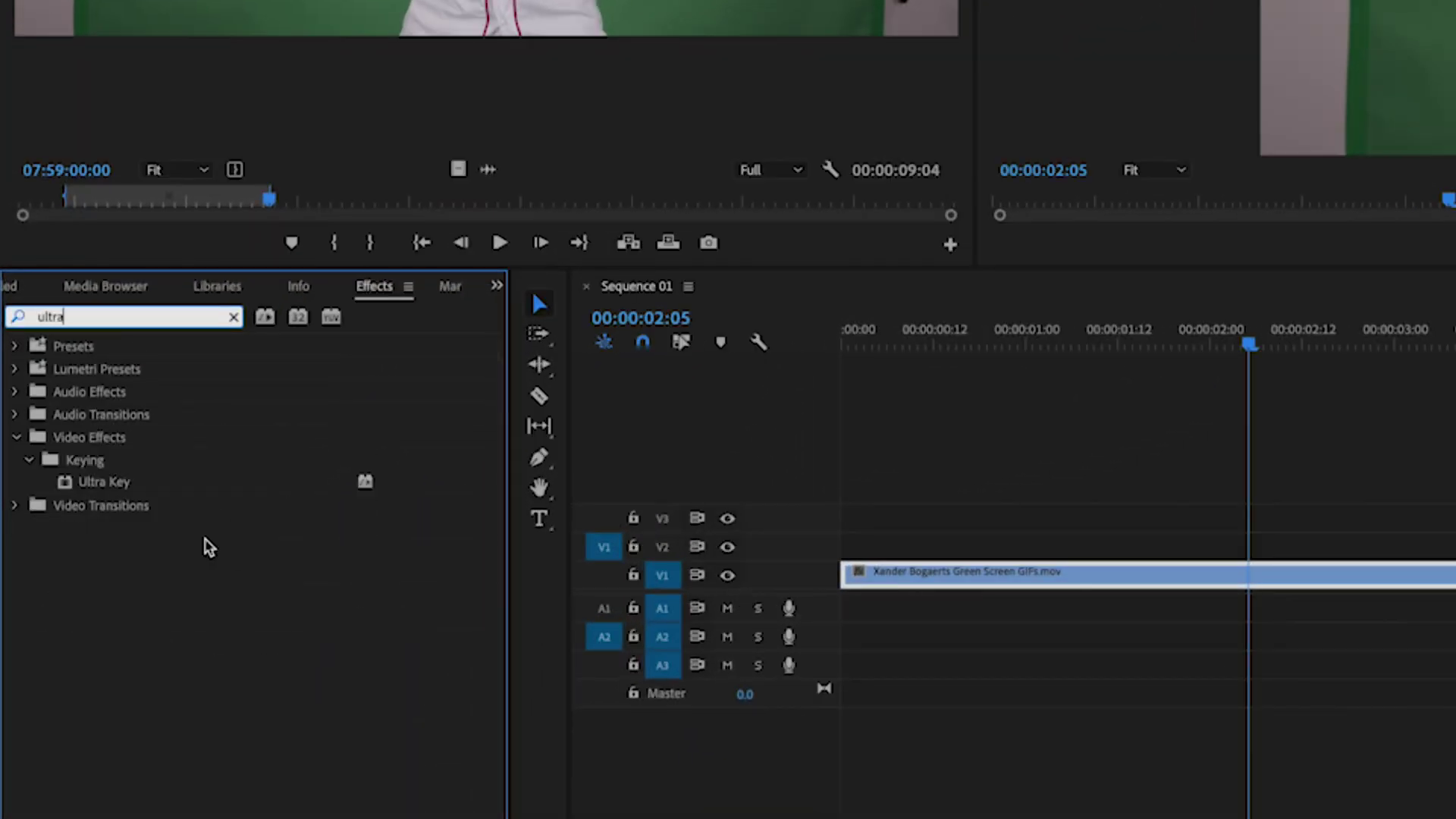
pyautogui.moveTo(99, 482); pyautogui.dragTo(1258, 582)
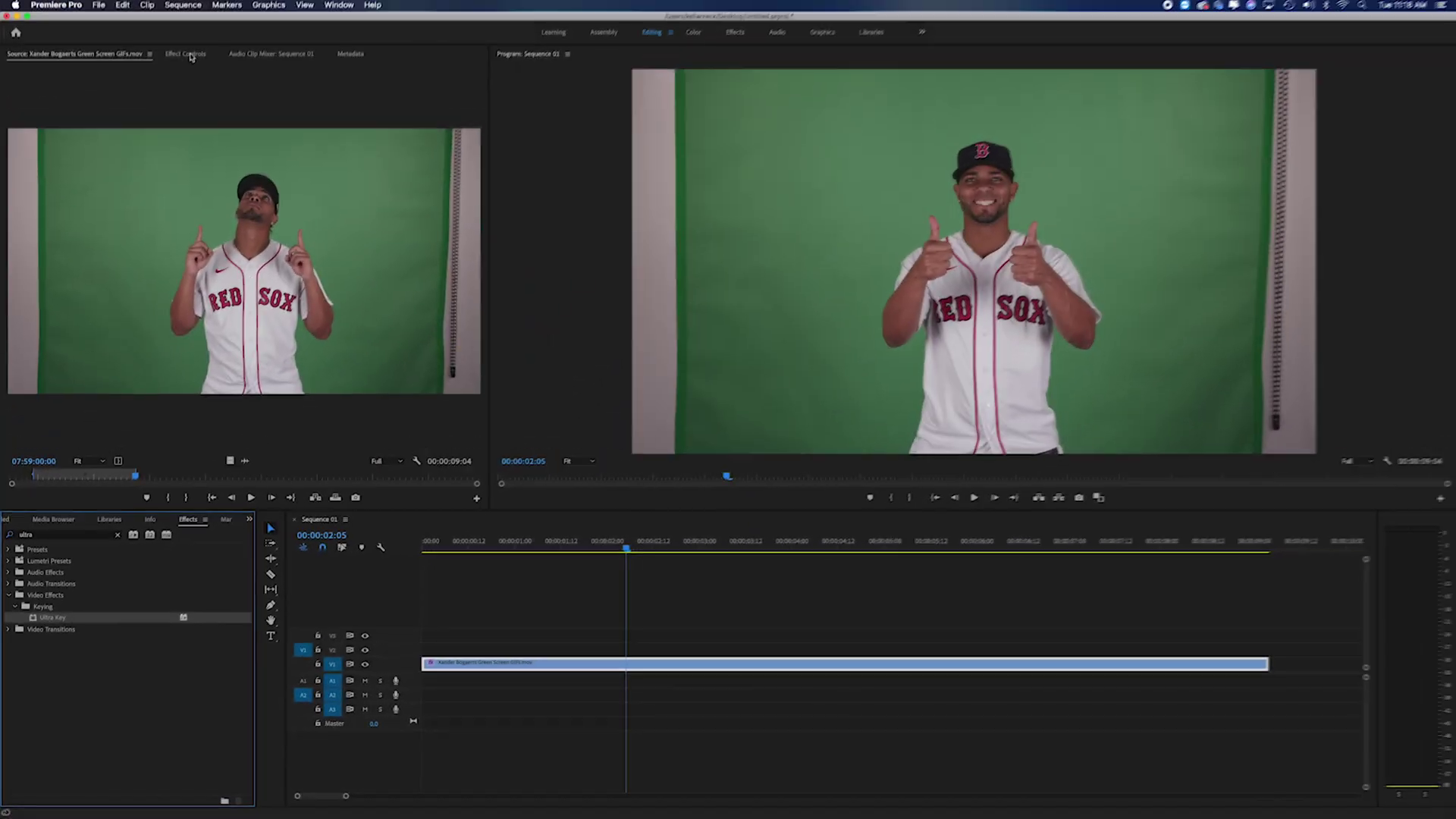
# Open the clip's effect settings and sample the green backdrop as the Ultra Key key color.
pyautogui.click(384, 0)
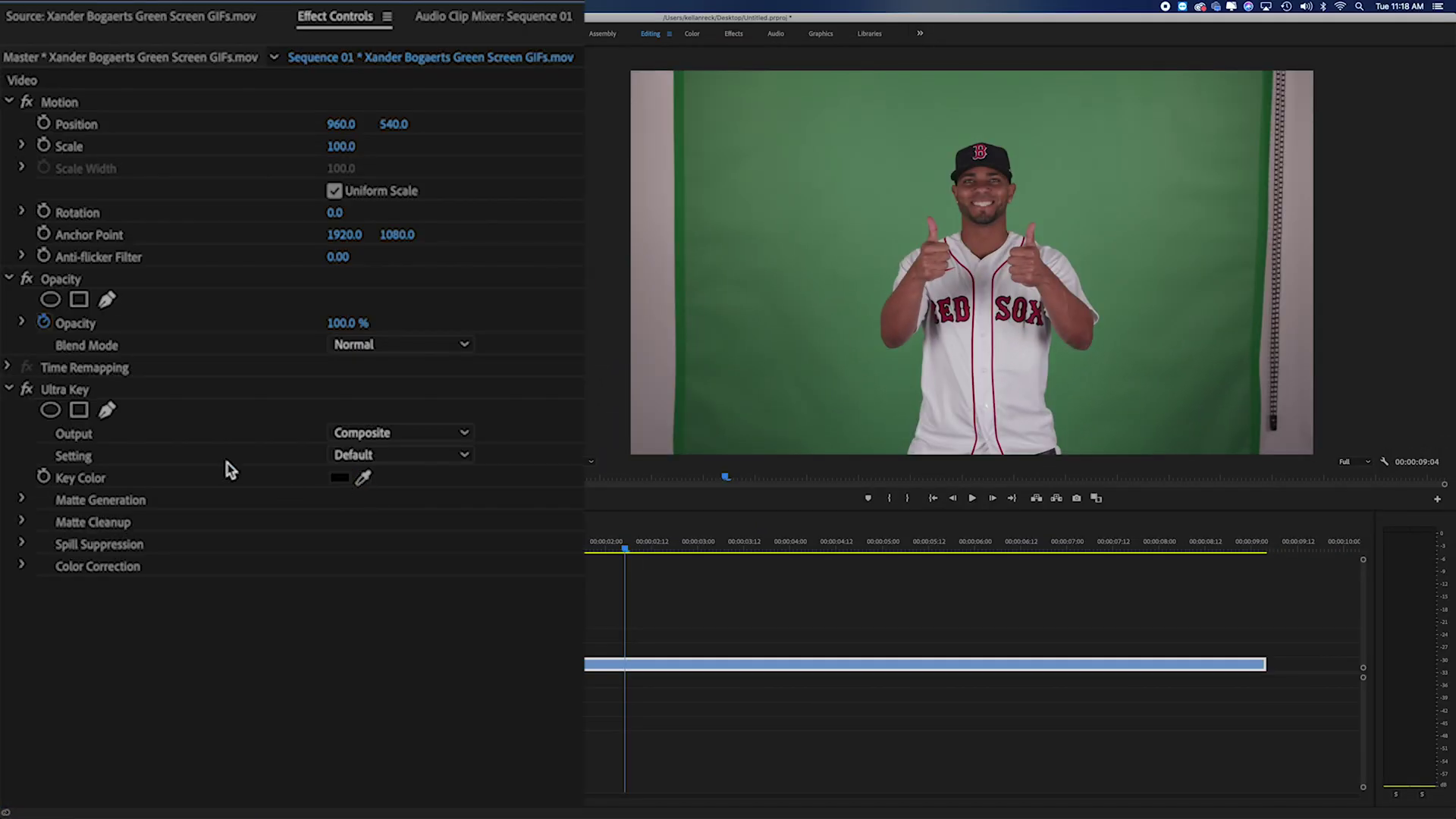
pyautogui.click(363, 477)
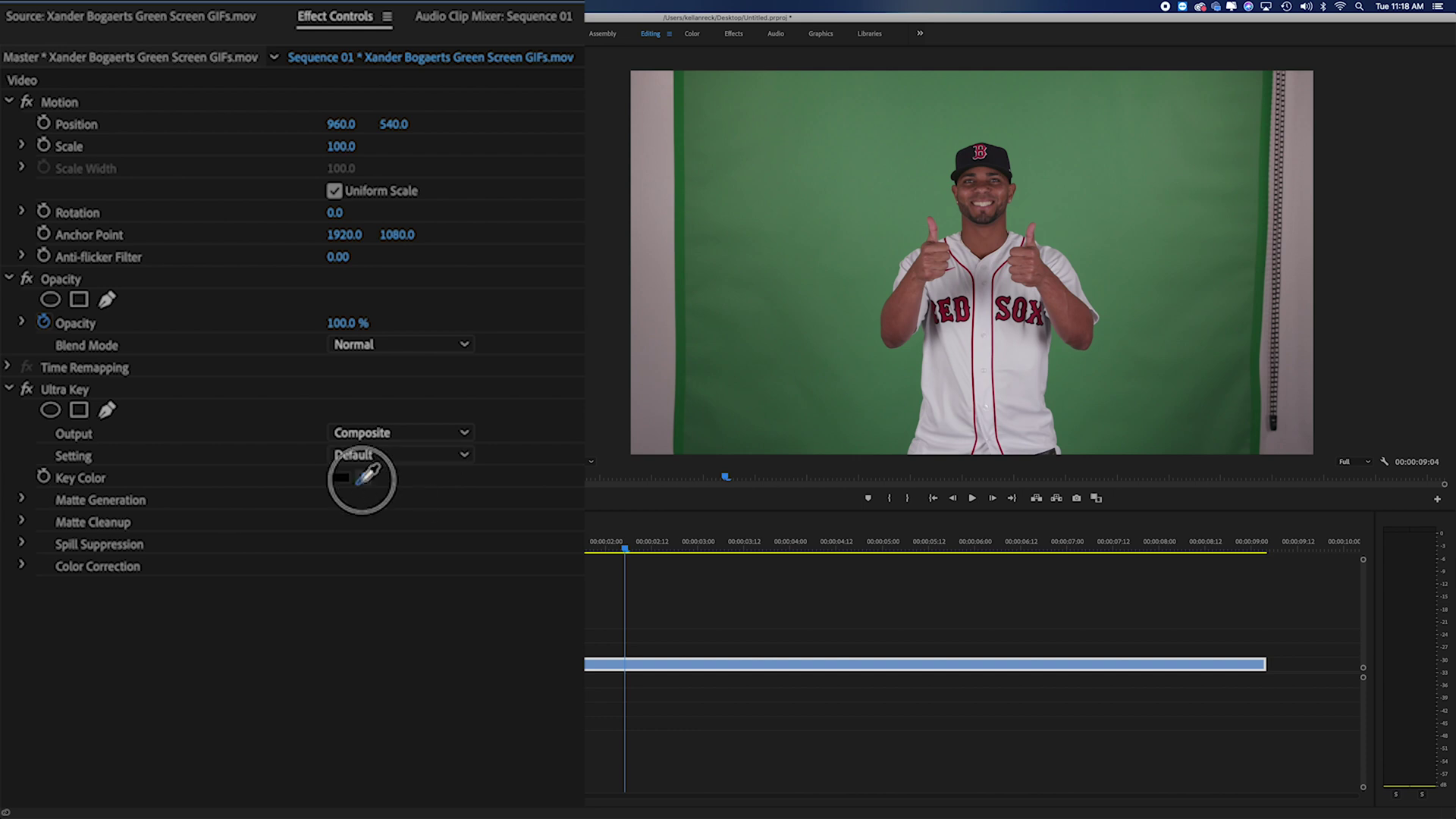
pyautogui.click(806, 198)
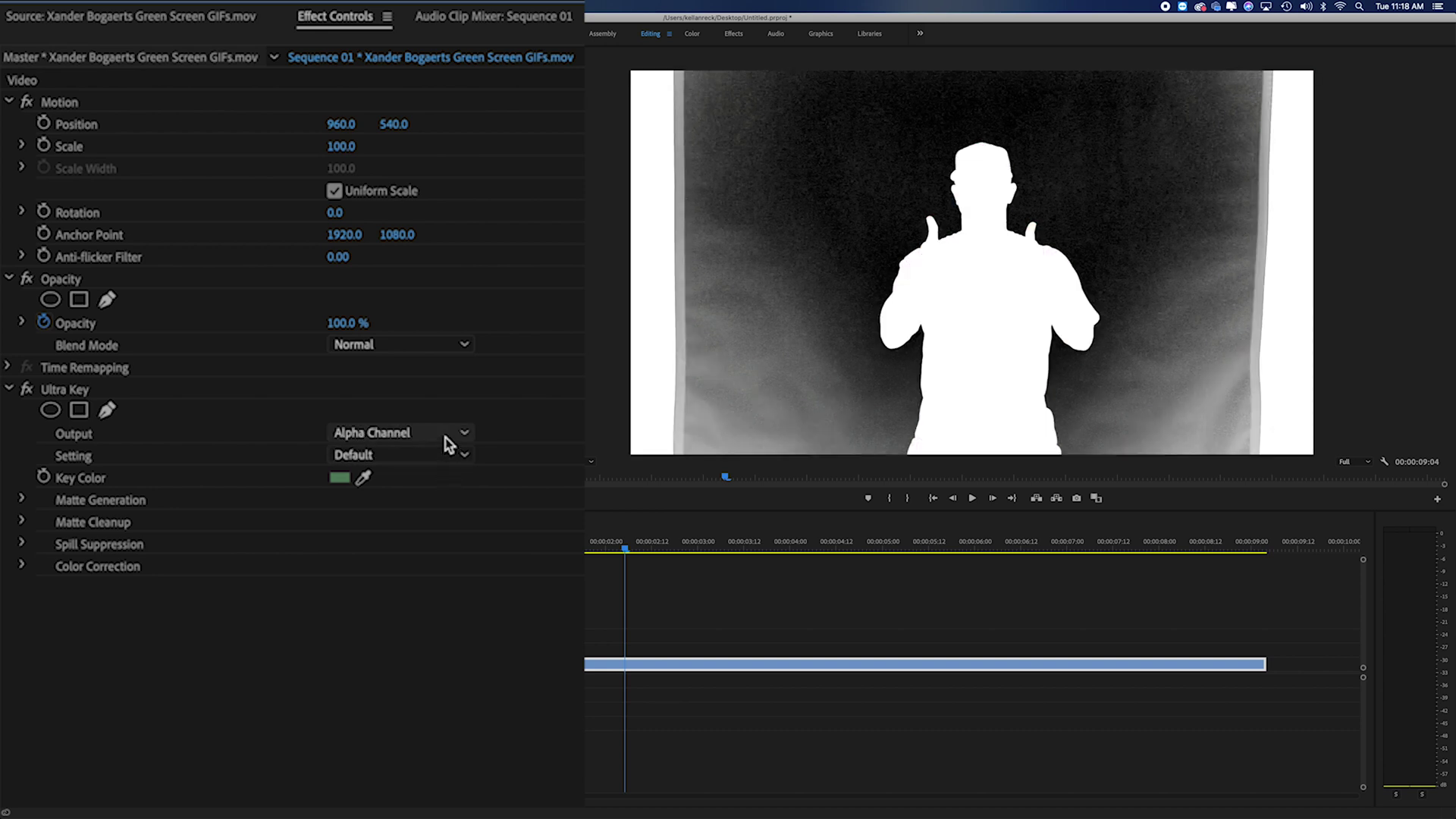
# Preview Ultra Key's Color Channel output, and set the output to Alpha Channel.
pyautogui.click(465, 429)
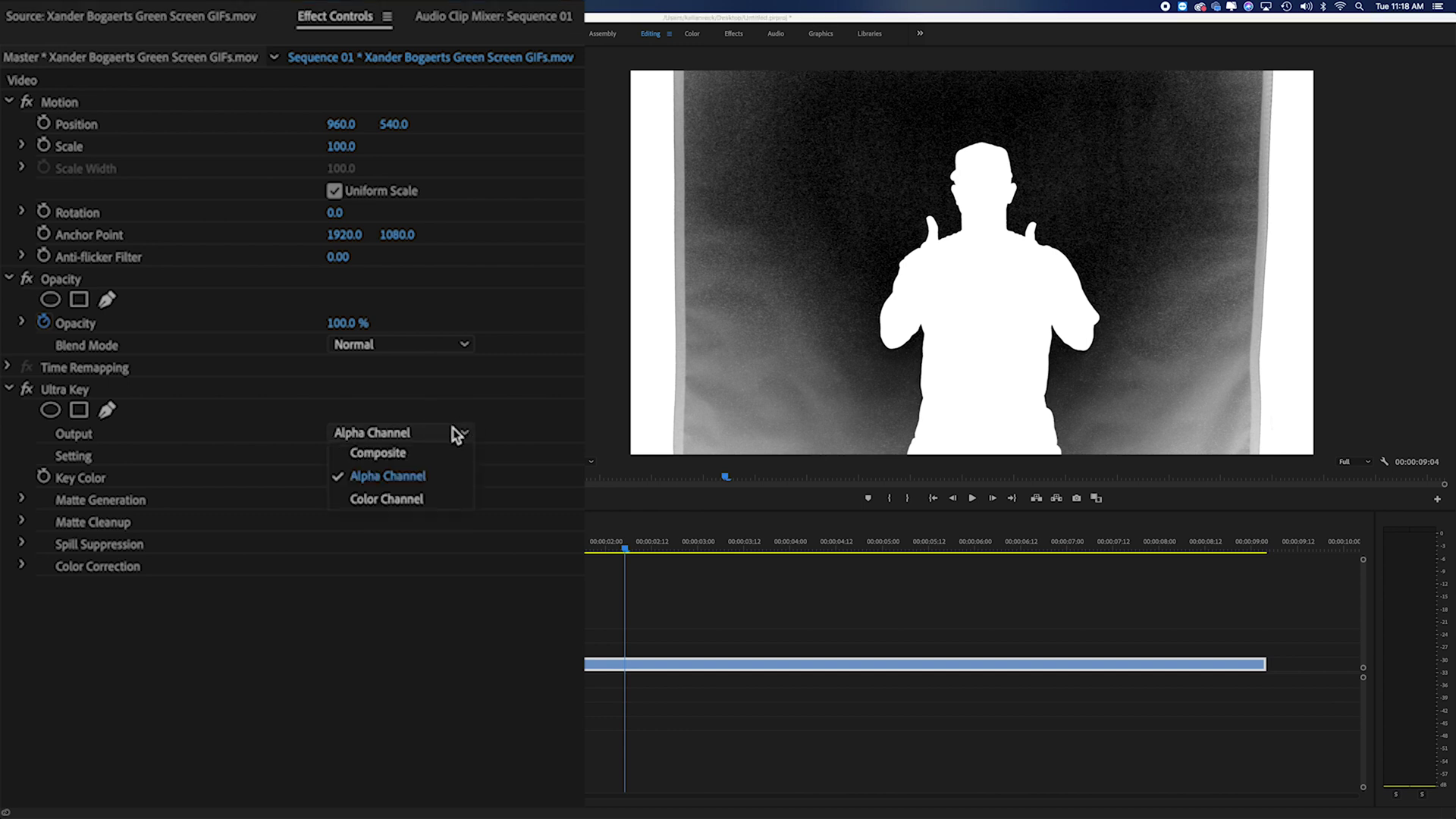
pyautogui.click(417, 499)
pyautogui.click(436, 433)
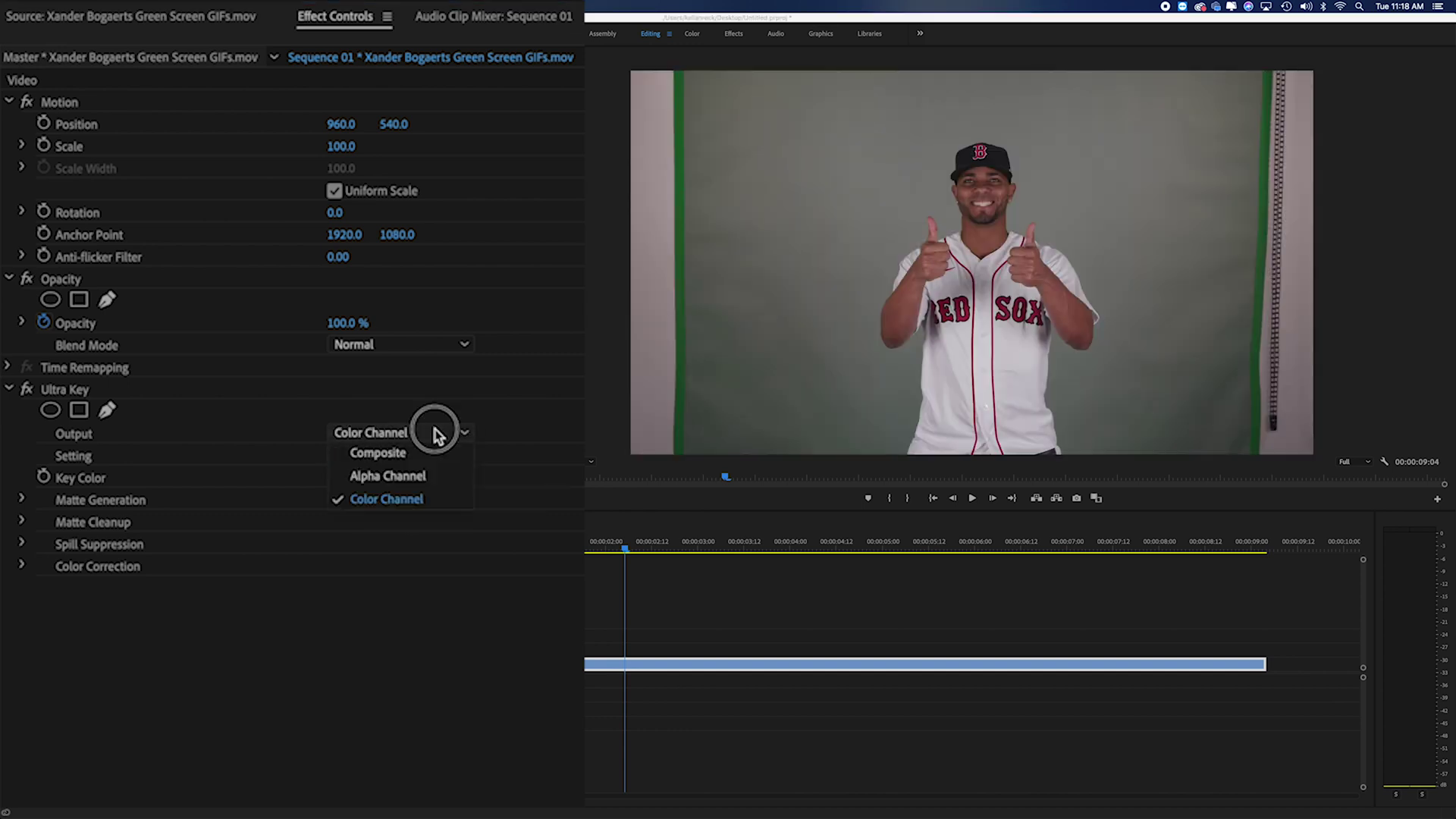
pyautogui.click(416, 479)
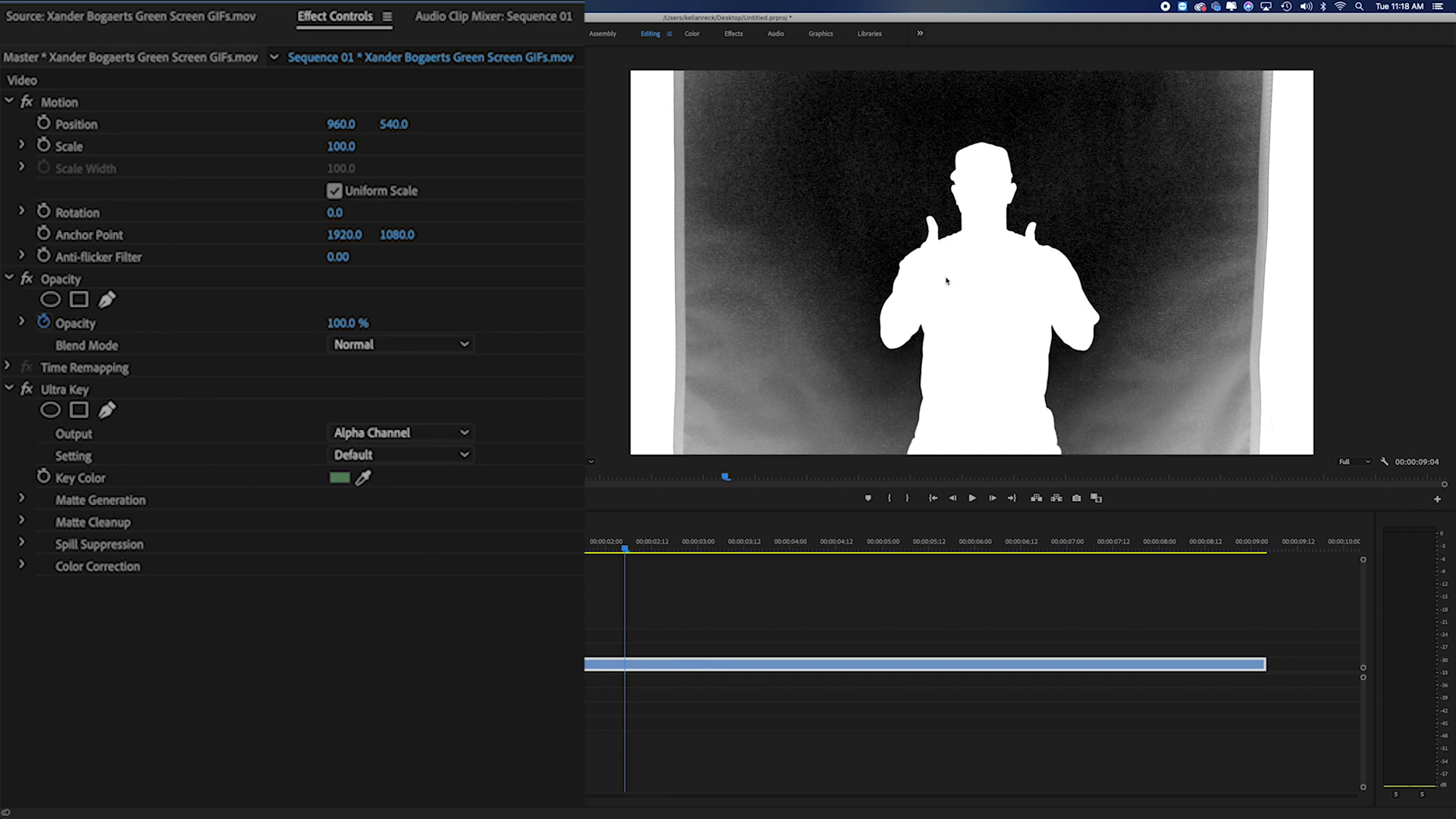
# Expand Ultra Key's Matte Generation settings and set Shadow to 25.
pyautogui.click(20, 501)
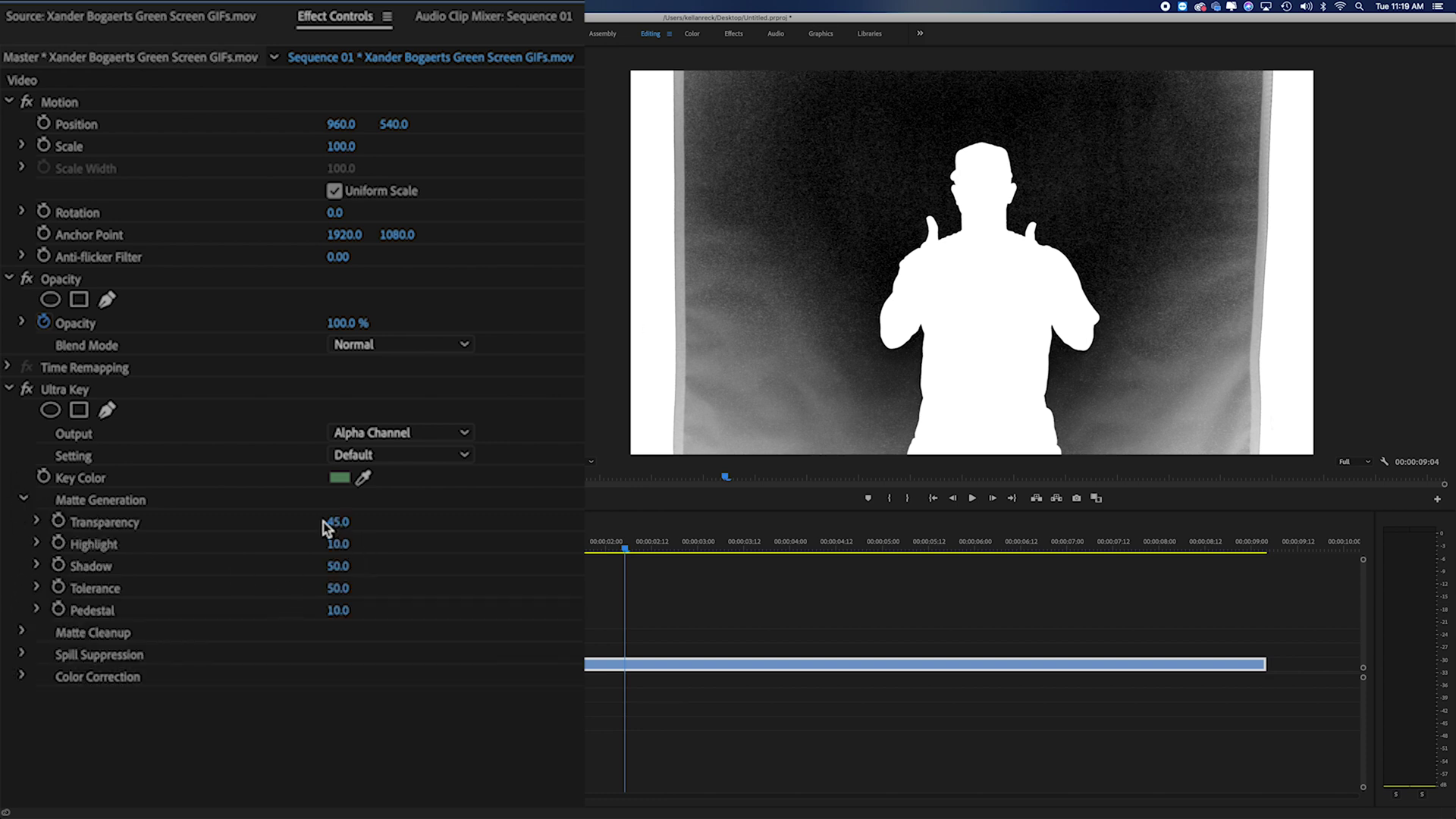
pyautogui.moveTo(338, 522)
pyautogui.mouseDown()
pyautogui.moveTo(365, 522)
pyautogui.moveTo(338, 522)
pyautogui.mouseUp()
pyautogui.moveTo(337, 543)
pyautogui.mouseDown()
pyautogui.moveTo(384, 544)
pyautogui.moveTo(338, 543)
pyautogui.mouseUp()
pyautogui.moveTo(338, 566)
pyautogui.mouseDown()
pyautogui.moveTo(364, 566)
pyautogui.moveTo(299, 566)
pyautogui.moveTo(355, 566)
pyautogui.mouseUp()
pyautogui.click(355, 564)
pyautogui.write('25')
pyautogui.click(392, 739)
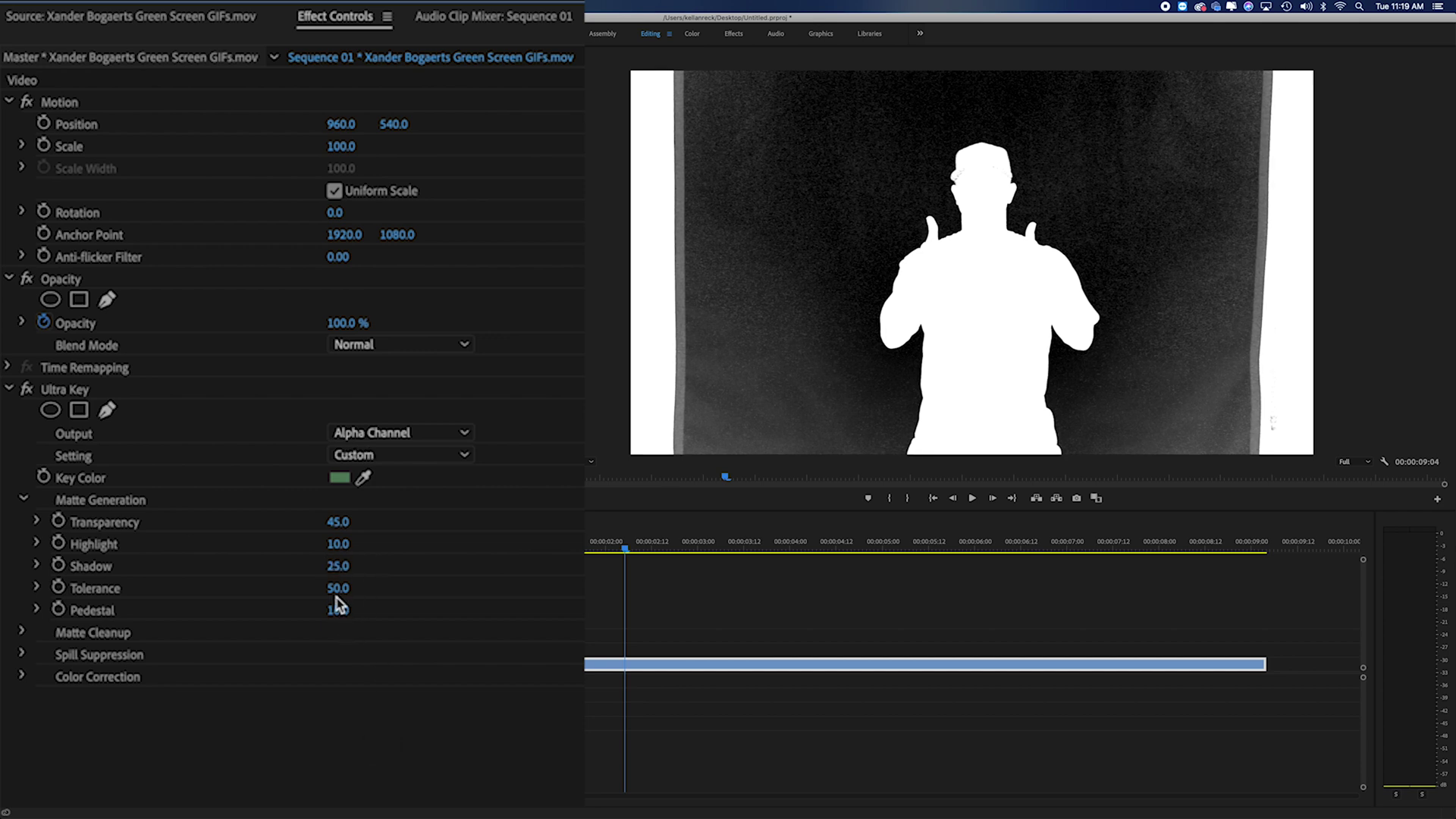
# Set the Matte Generation Pedestal to 60 and check the matte on a nearby frame.
pyautogui.moveTo(339, 611); pyautogui.dragTo(389, 611)
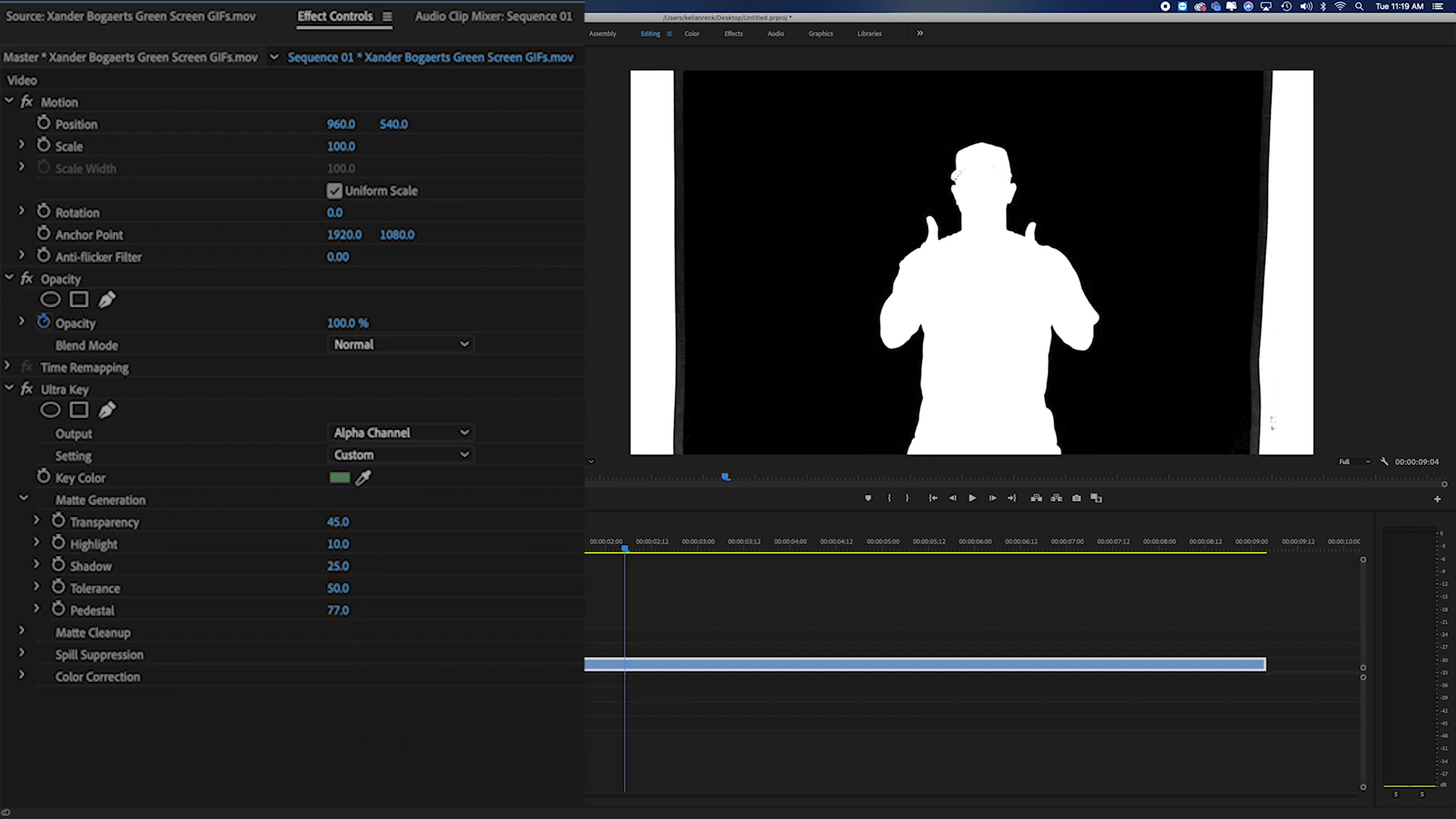
pyautogui.click(341, 610)
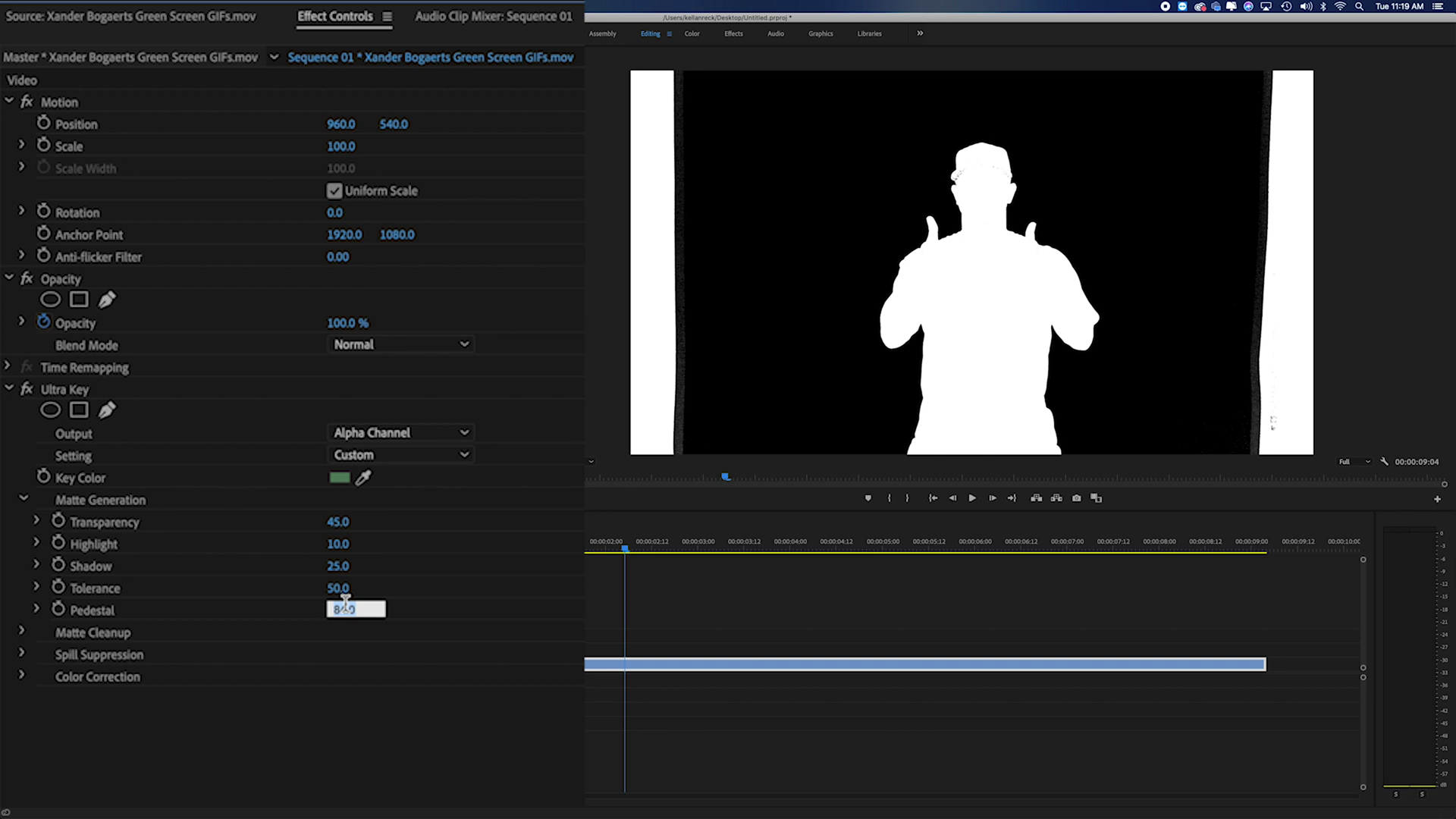
pyautogui.write('60')
pyautogui.press('Return')
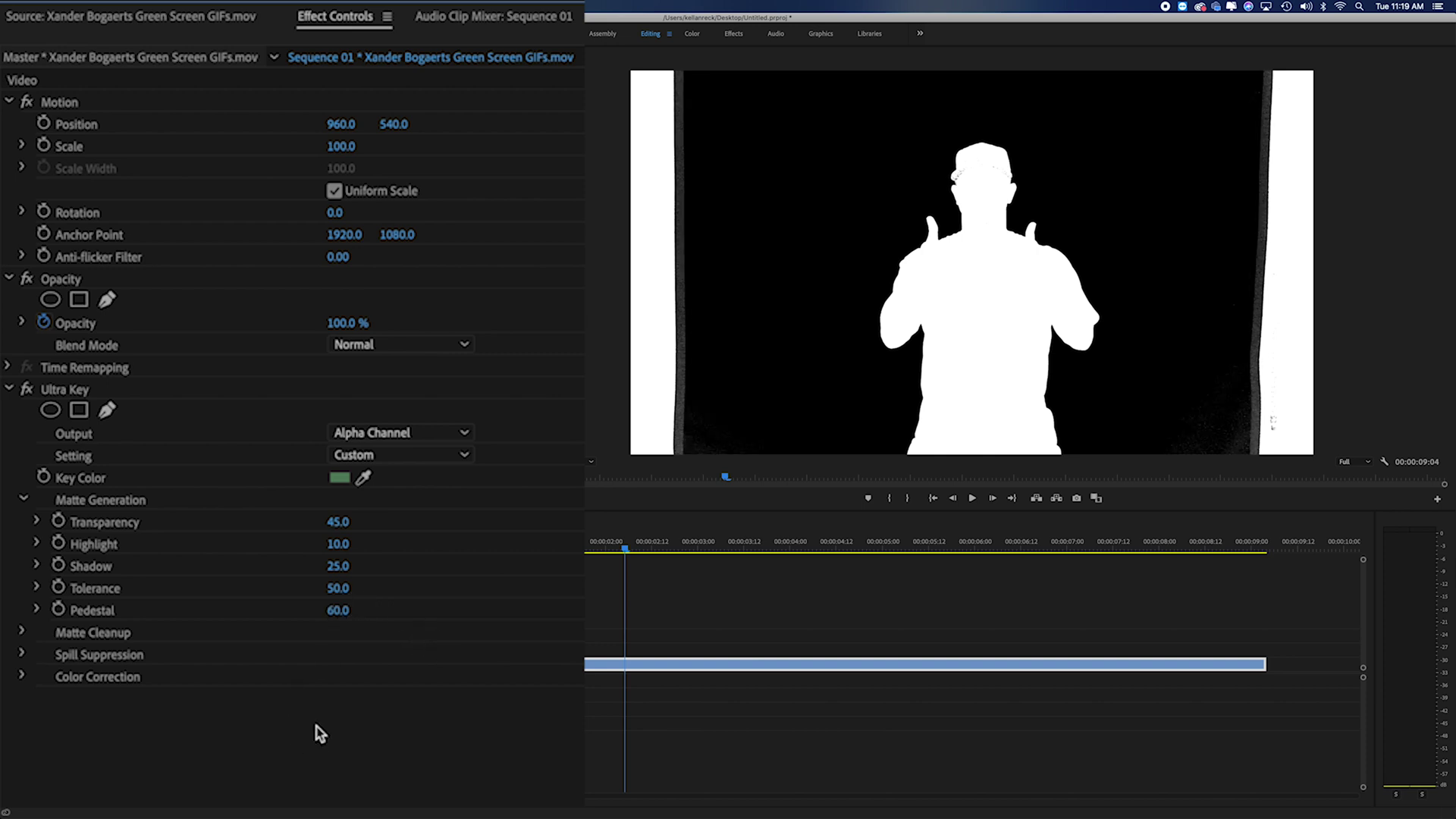
pyautogui.moveTo(626, 546)
pyautogui.mouseDown()
pyautogui.moveTo(578, 548)
pyautogui.moveTo(706, 556)
pyautogui.moveTo(621, 559)
pyautogui.mouseUp()
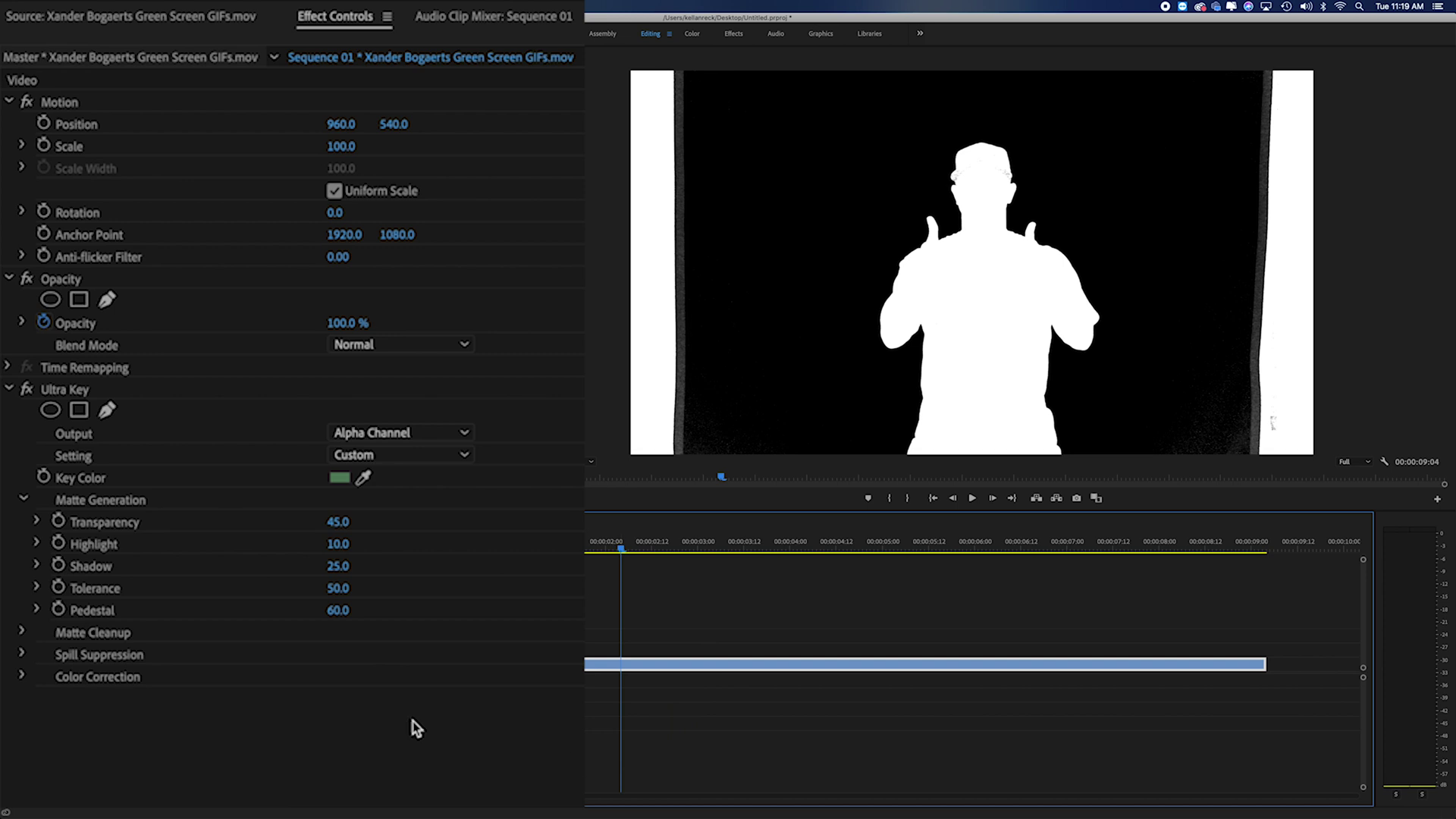
# Expand Matte Cleanup, set Contrast to 35, and check the matte on a nearby frame.
pyautogui.click(22, 632)
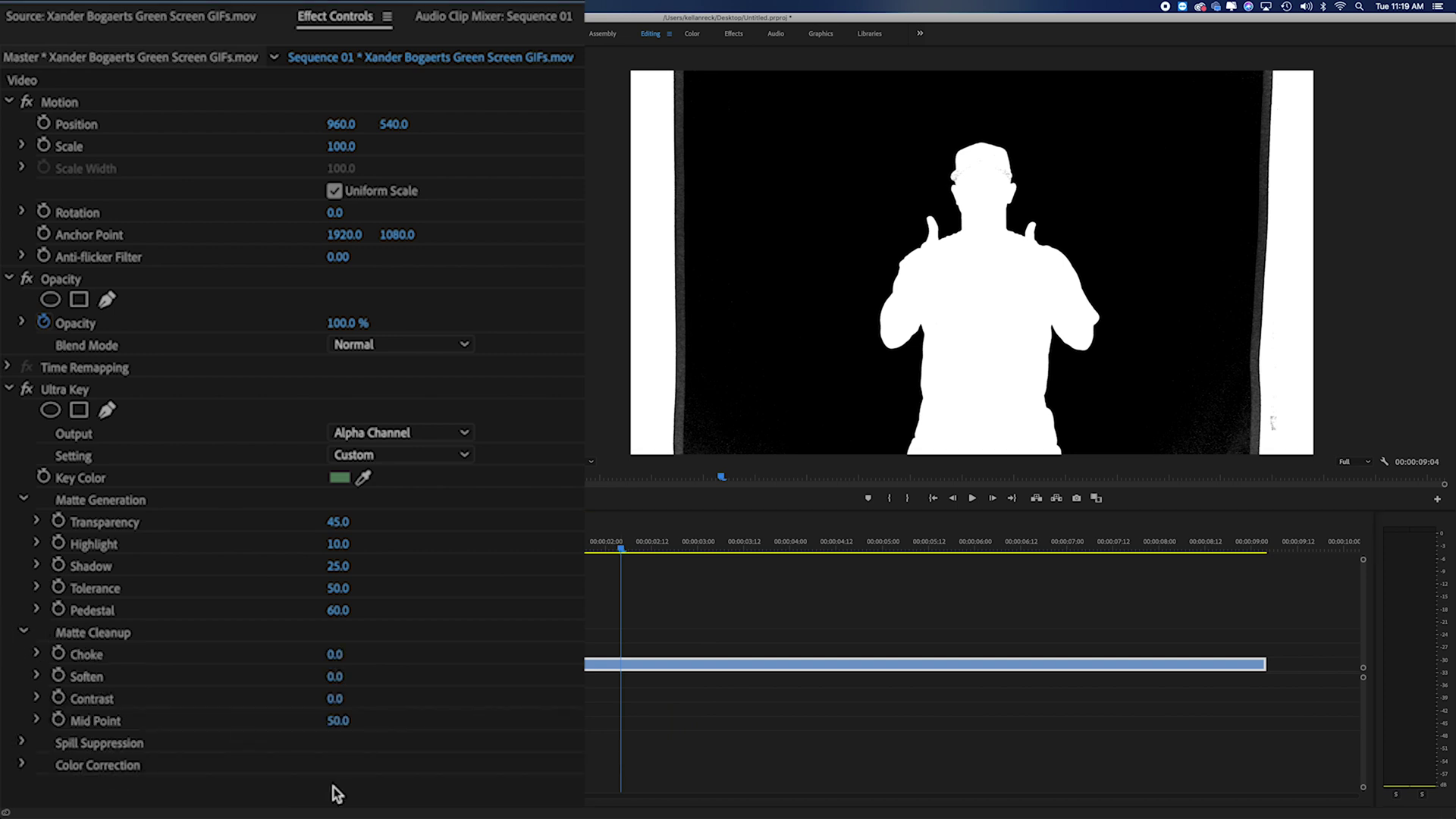
pyautogui.click(337, 698)
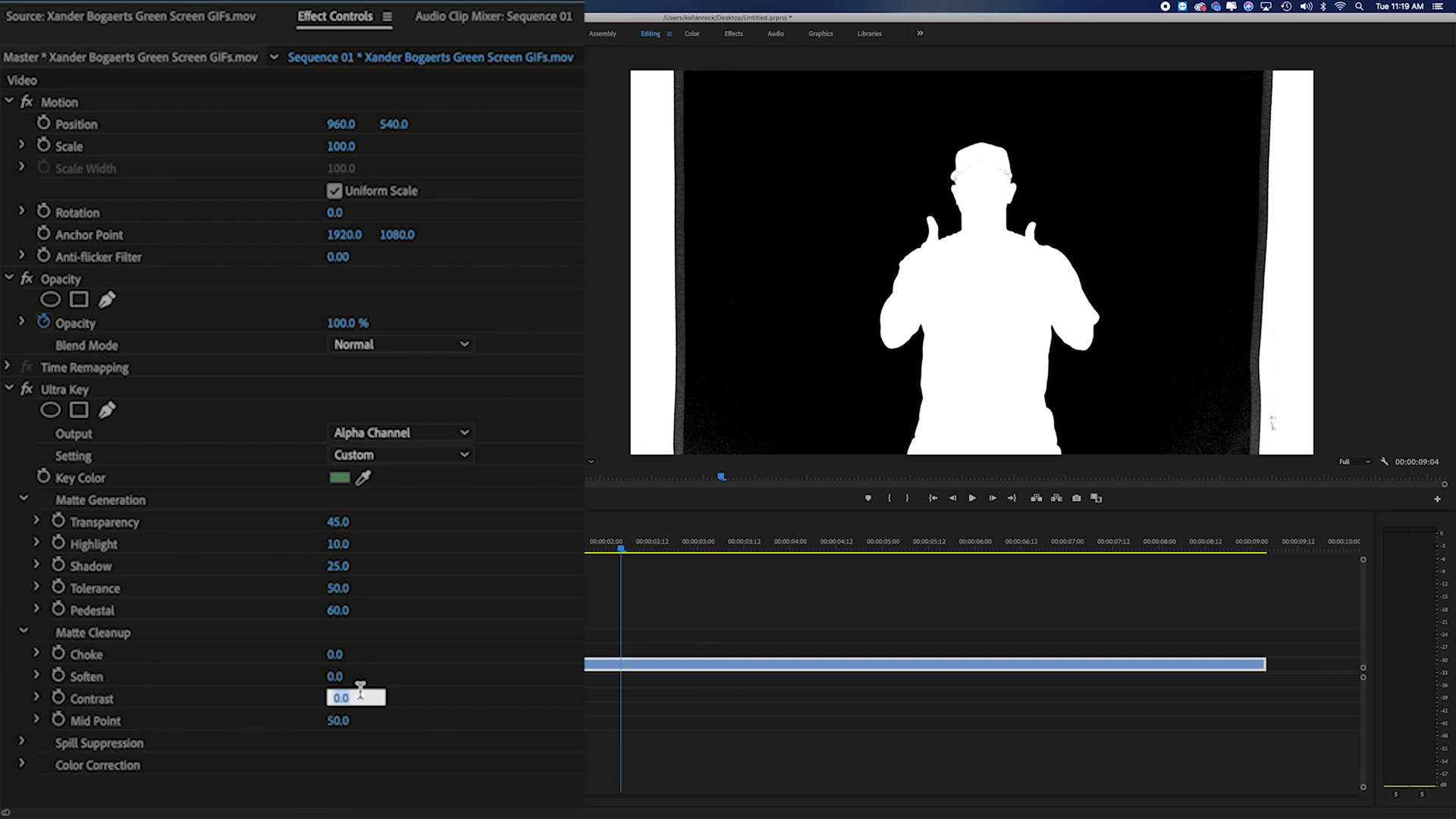
pyautogui.press('Return')
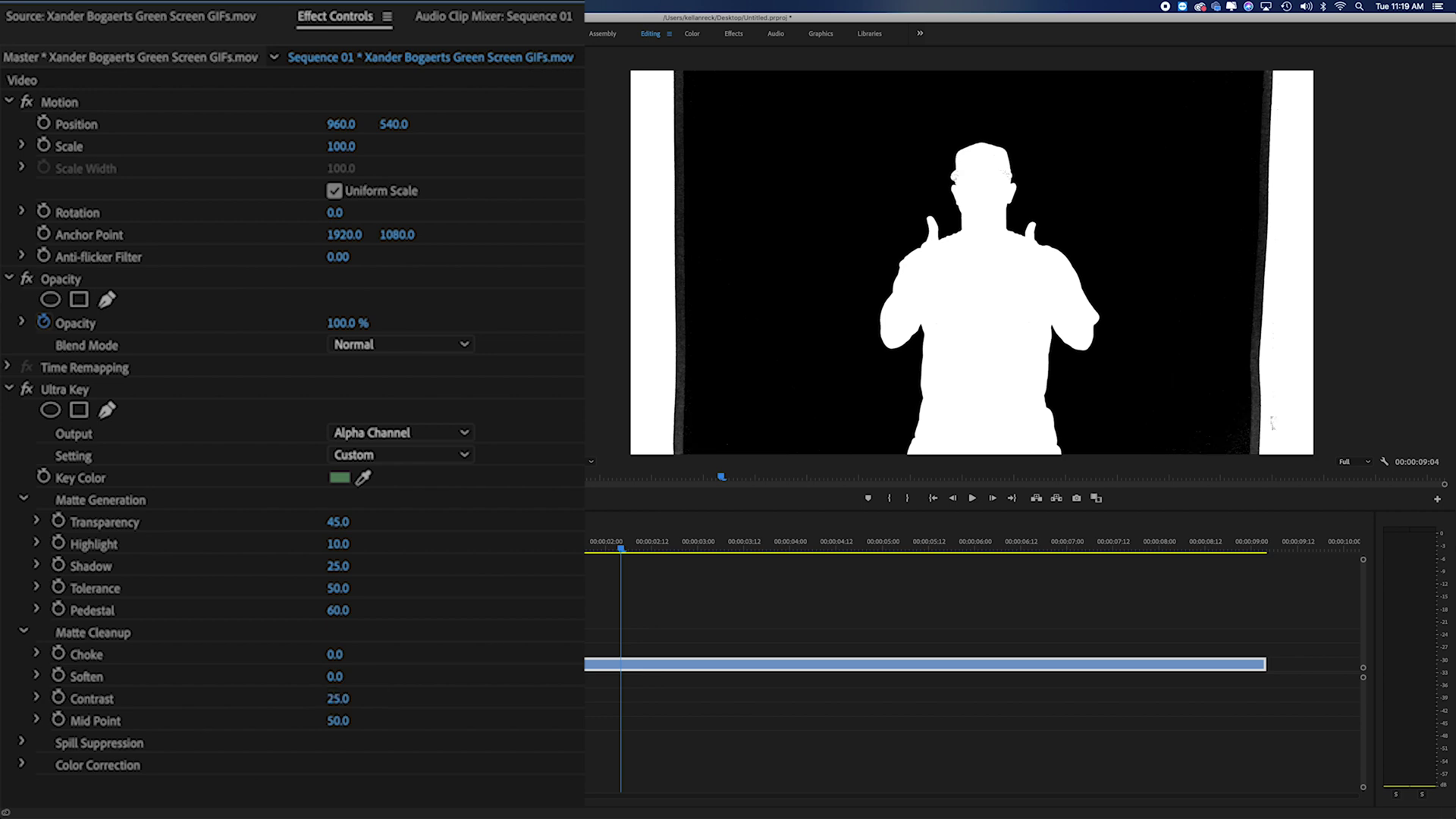
pyautogui.click(340, 696)
pyautogui.write('35')
pyautogui.press('Return')
pyautogui.moveTo(649, 548)
pyautogui.mouseDown()
pyautogui.moveTo(555, 554)
pyautogui.moveTo(700, 562)
pyautogui.moveTo(644, 561)
pyautogui.mouseUp()
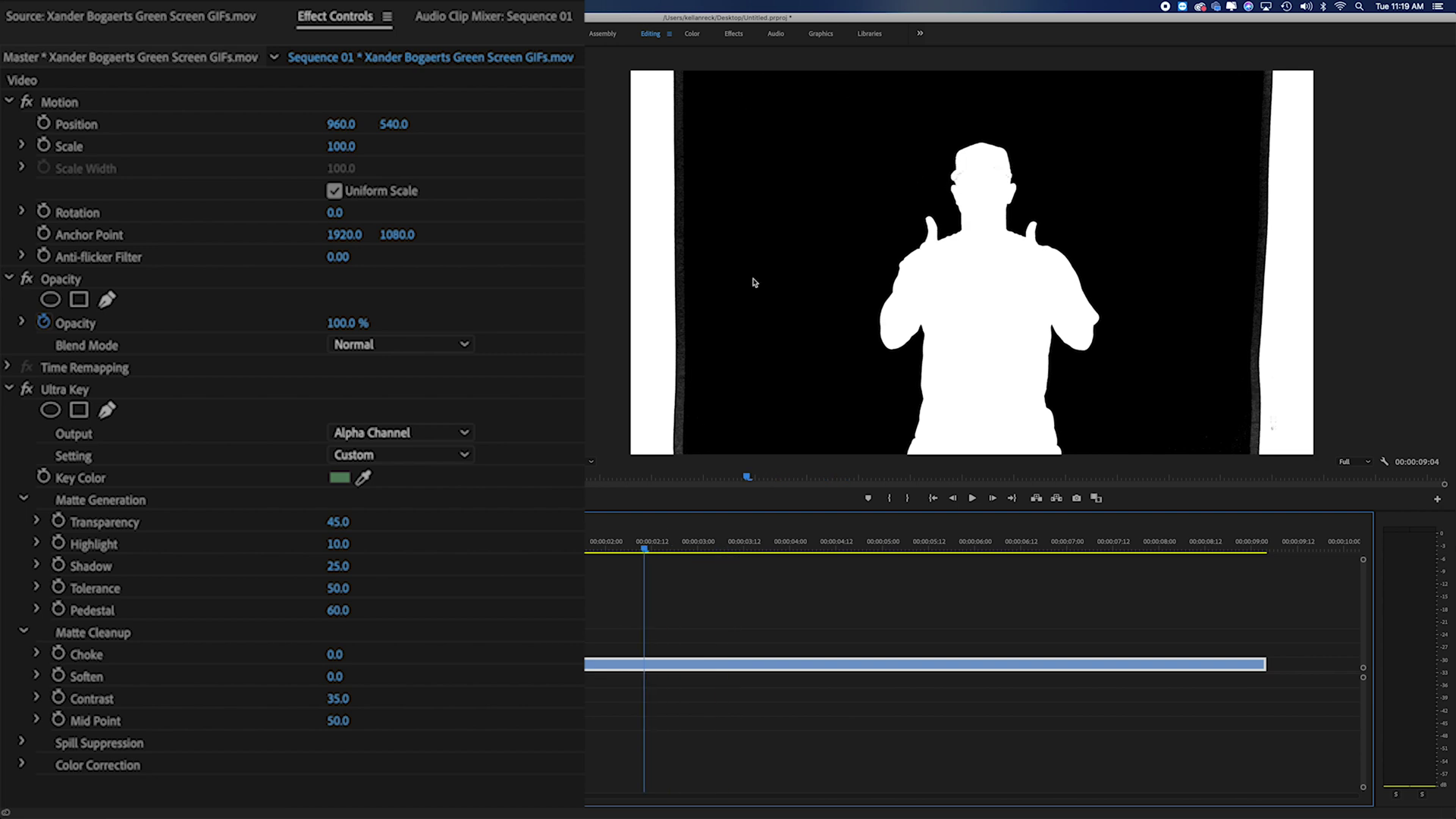
# Set Ultra Key's output to Composite.
pyautogui.click(265, 776)
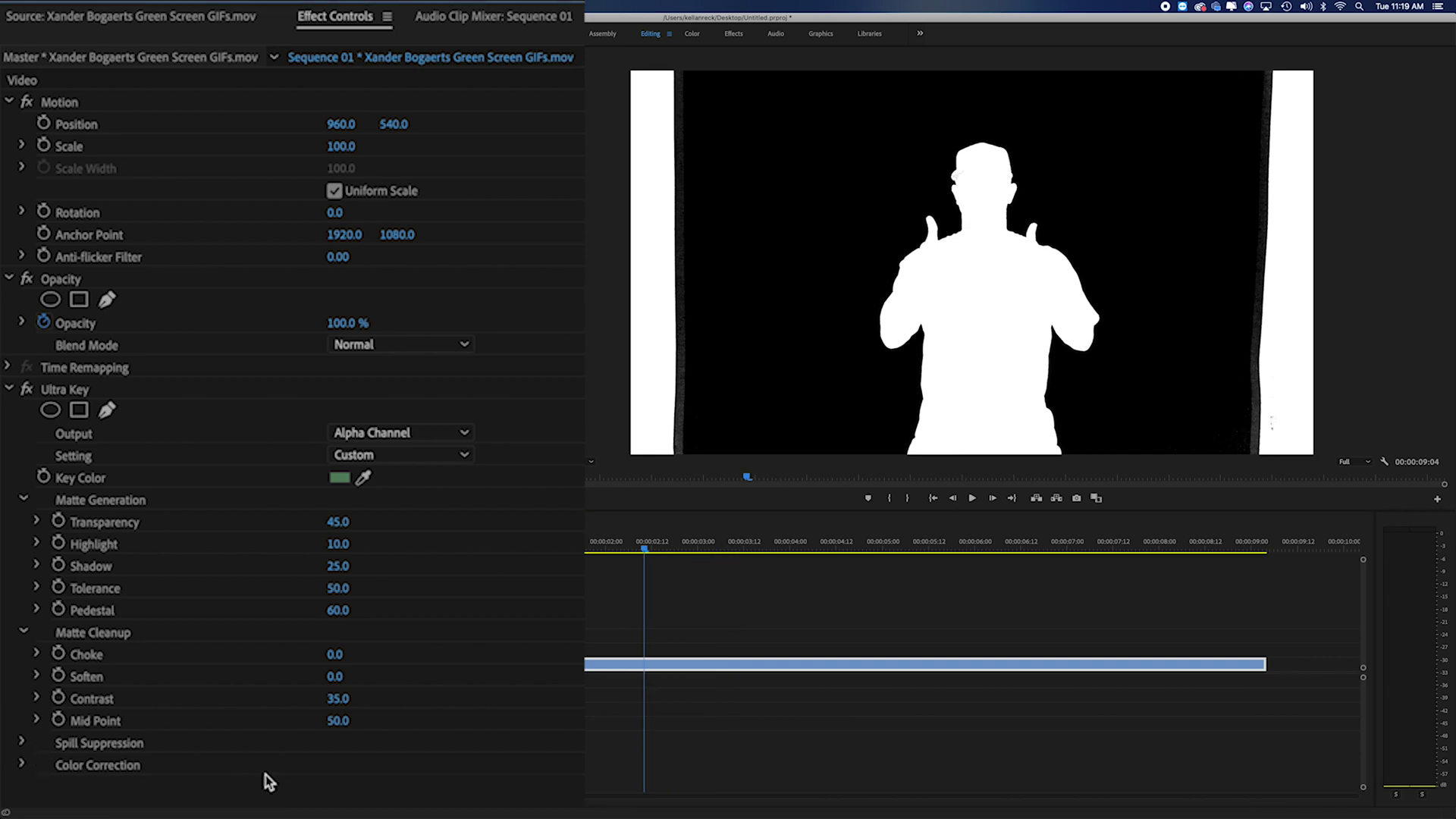
pyautogui.click(452, 432)
pyautogui.click(433, 455)
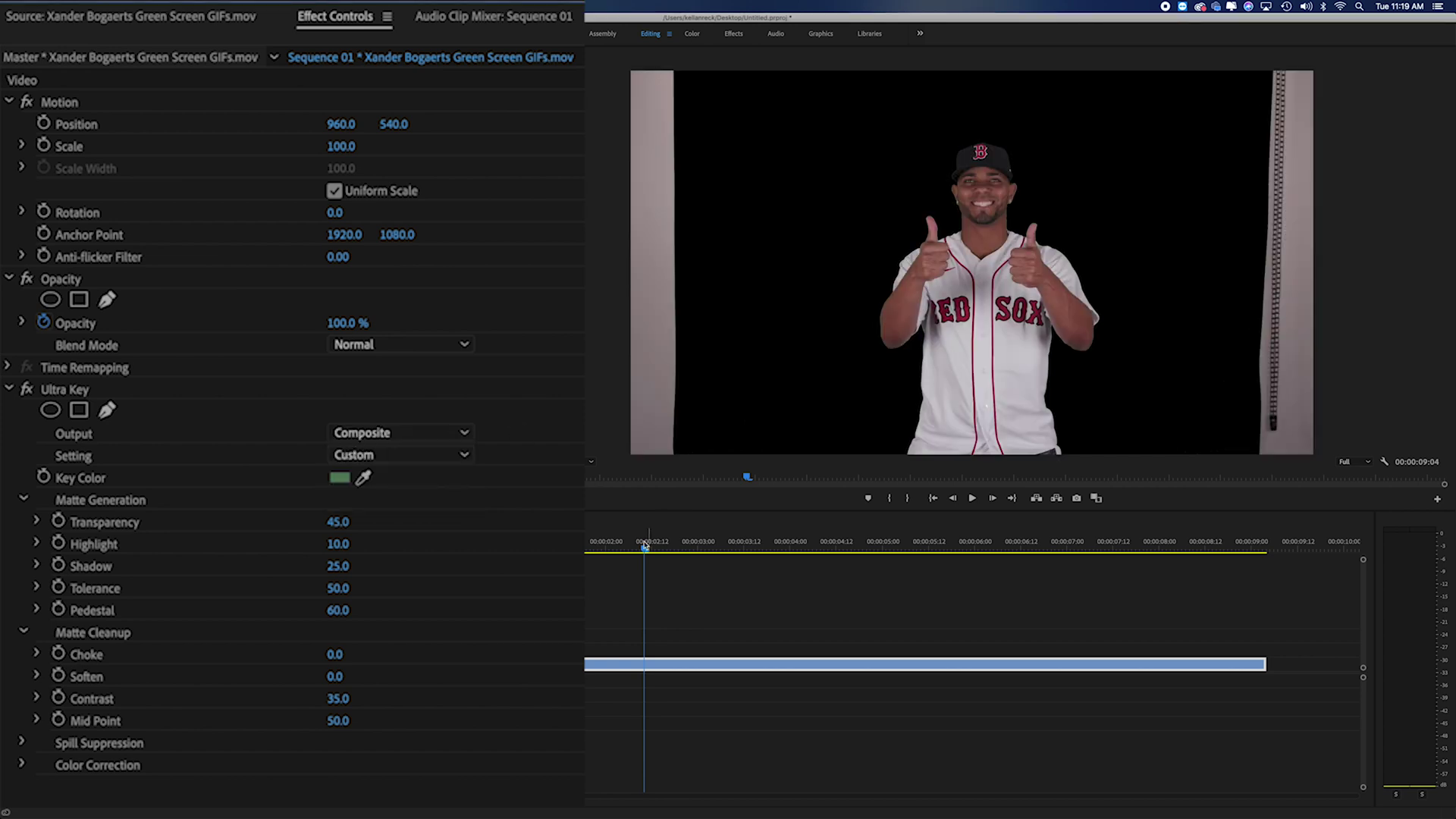
# Review the keyed clip in motion and inspect the subject's edges at 200% preview magnification.
pyautogui.moveTo(651, 546)
pyautogui.mouseDown()
pyautogui.moveTo(595, 548)
pyautogui.moveTo(772, 550)
pyautogui.moveTo(660, 549)
pyautogui.mouseUp()
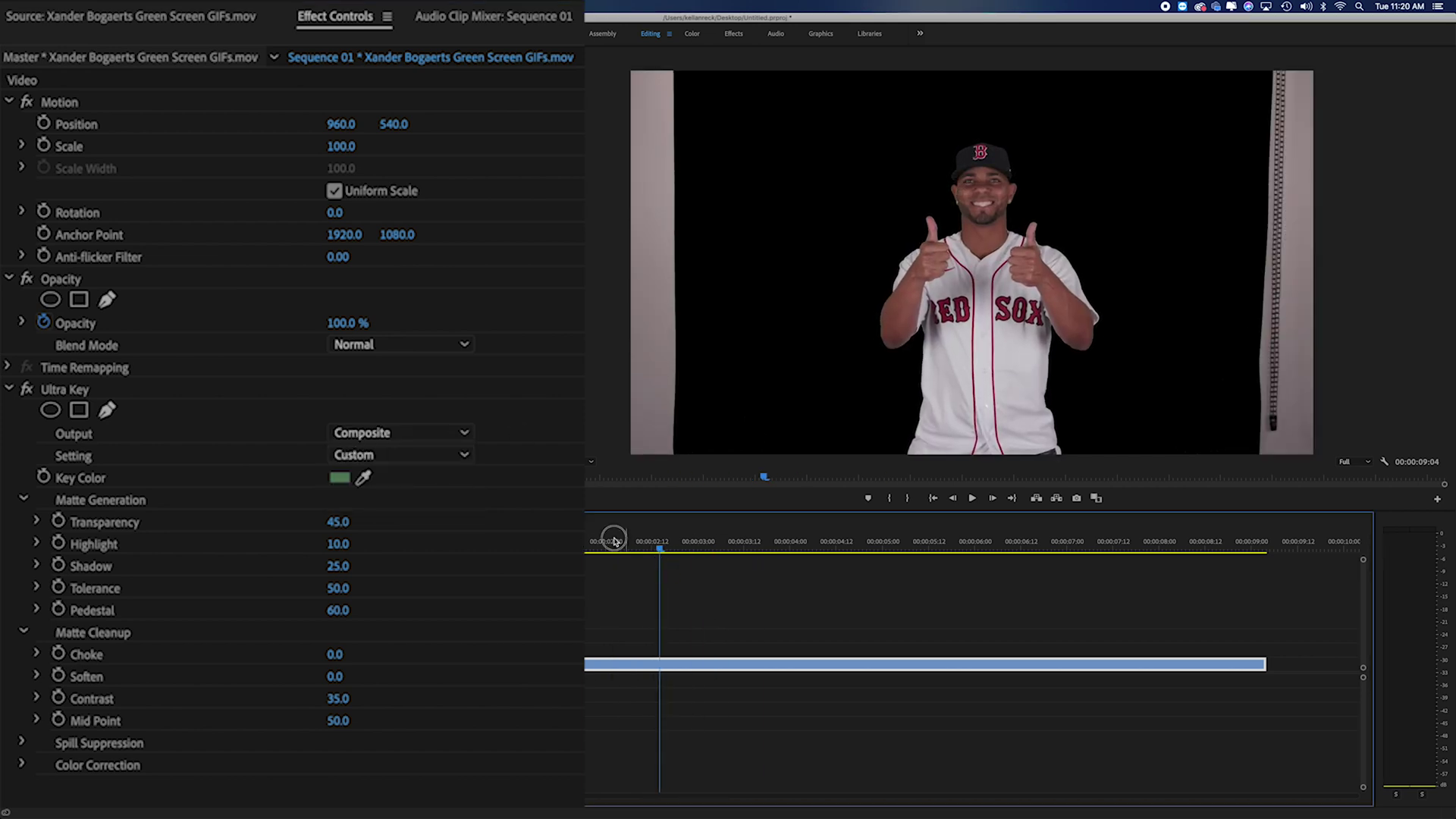
pyautogui.press('space')
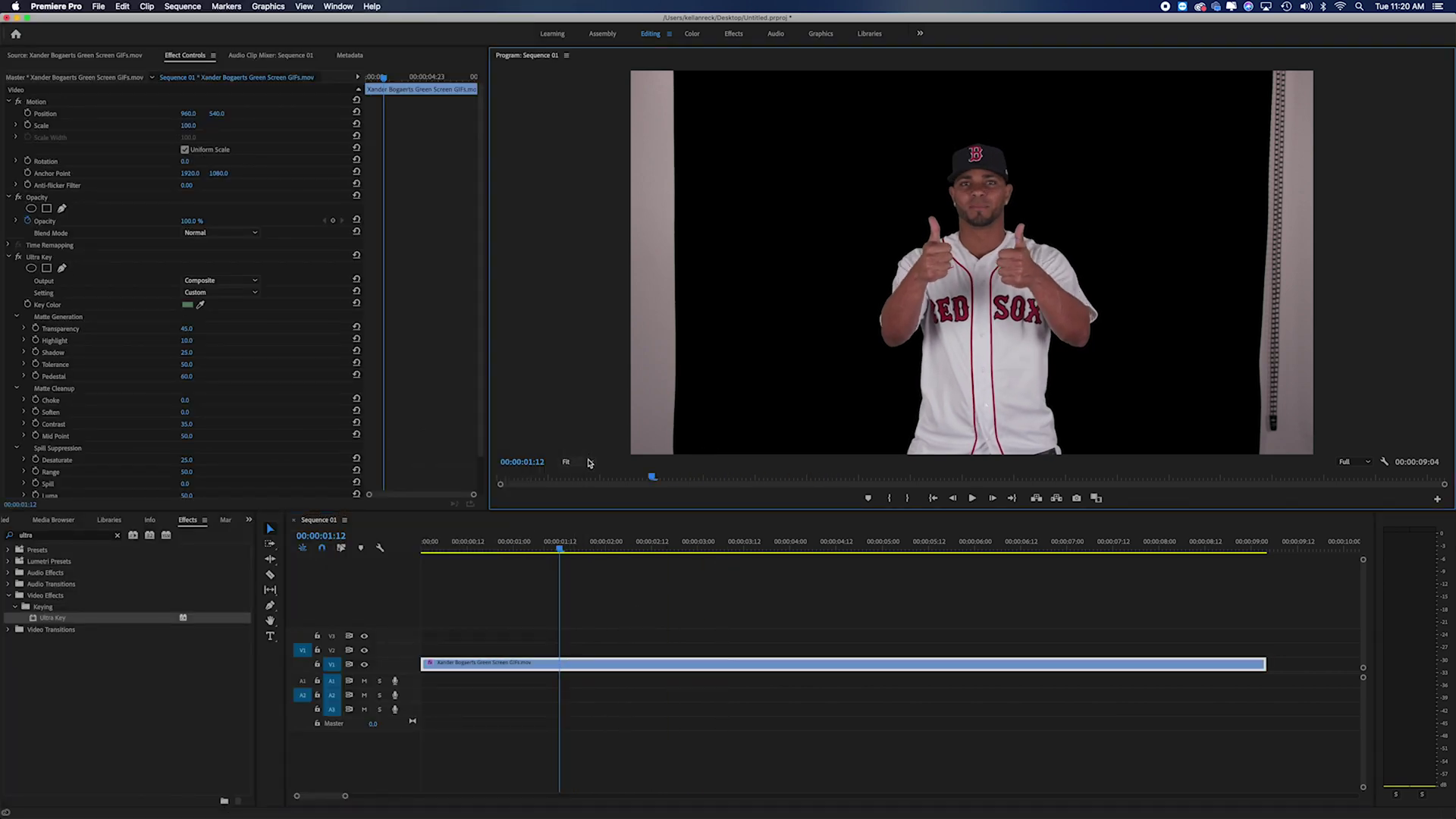
pyautogui.click(588, 462)
pyautogui.click(584, 562)
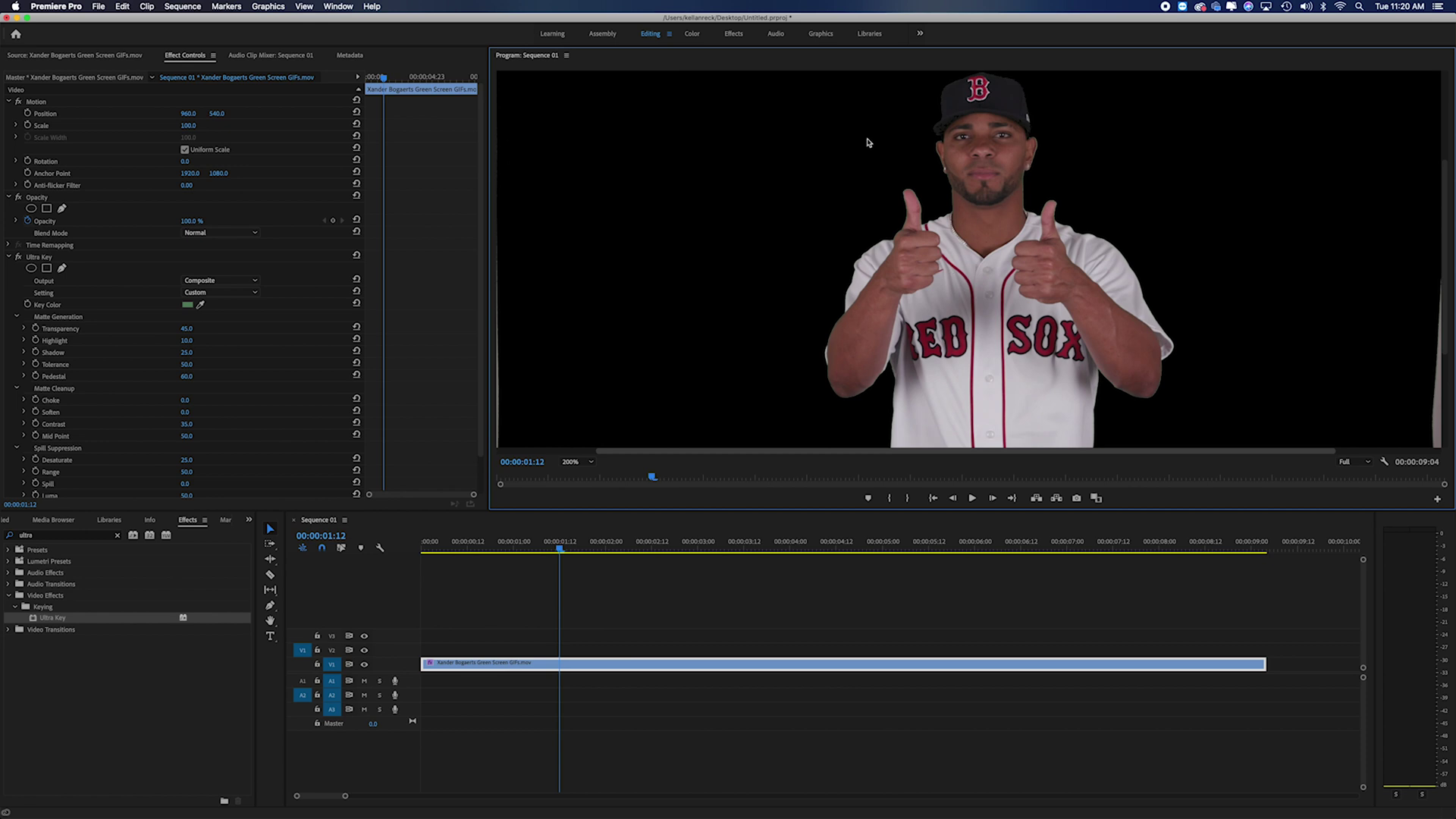
pyautogui.moveTo(583, 545); pyautogui.dragTo(590, 545)
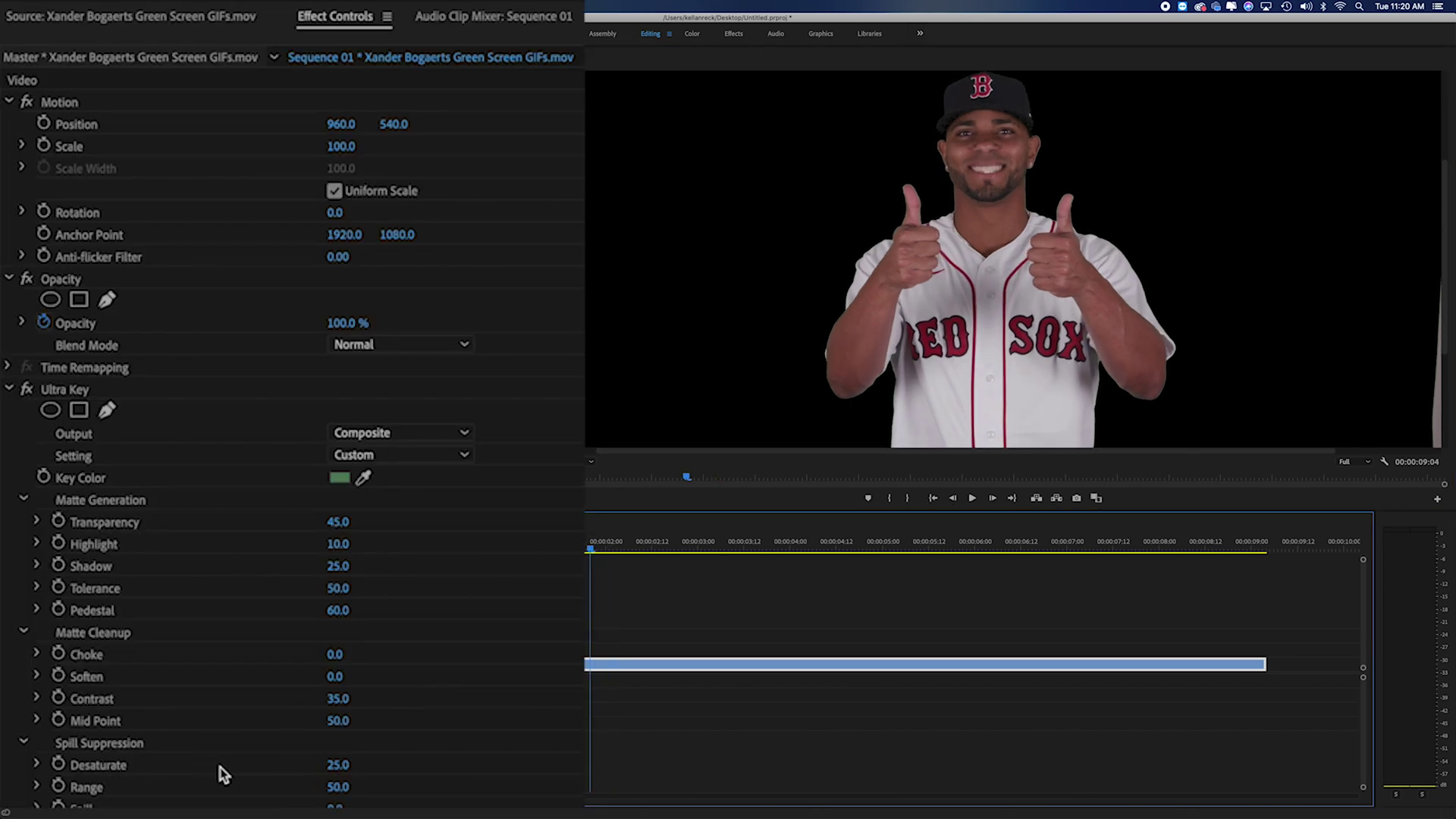
# Set the Spill Suppression Luma to 10 and check the keyed subject on another frame.
pyautogui.scroll(-3, 259, 469)
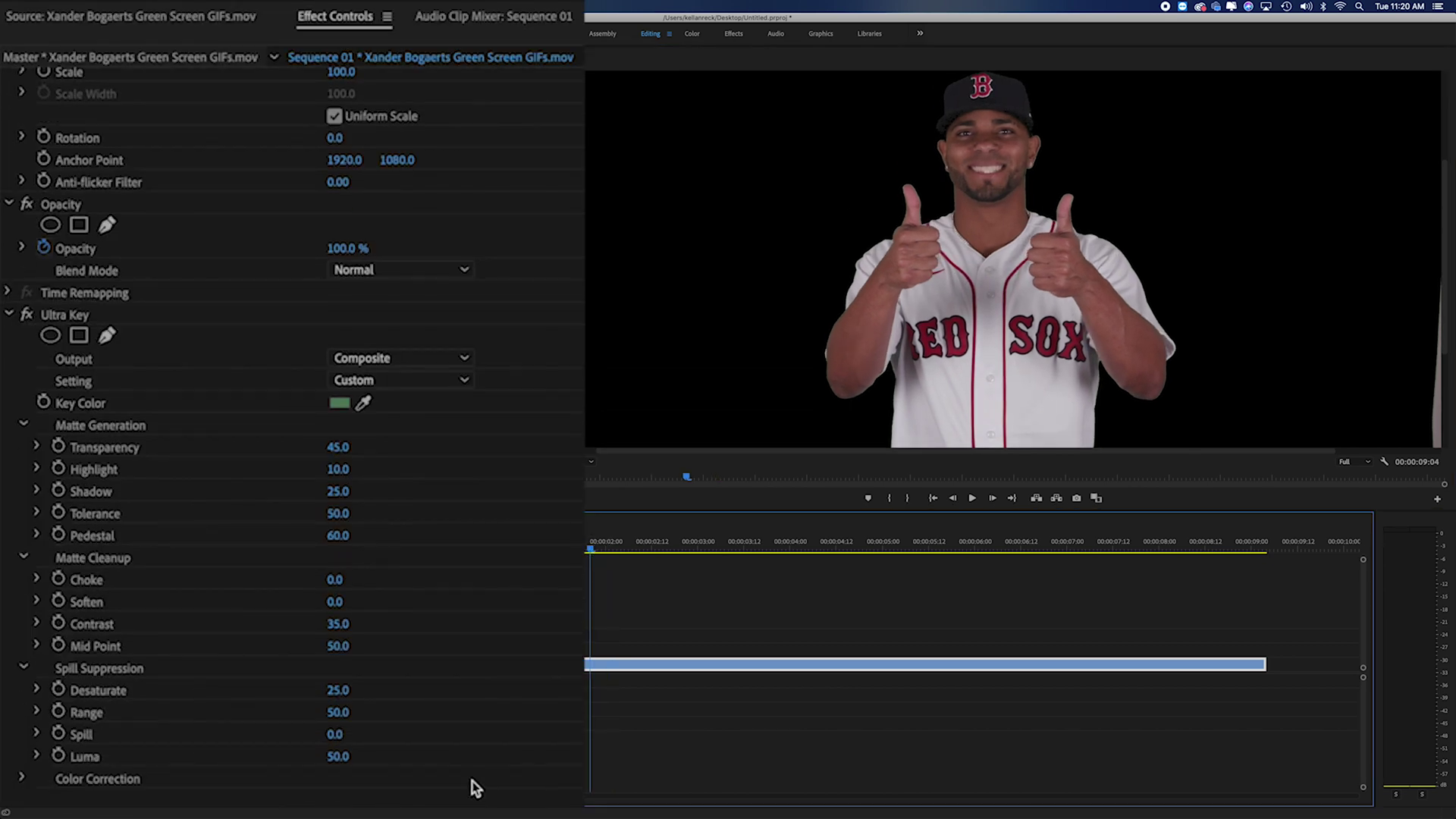
pyautogui.click(340, 755)
pyautogui.write('94')
pyautogui.press('Return')
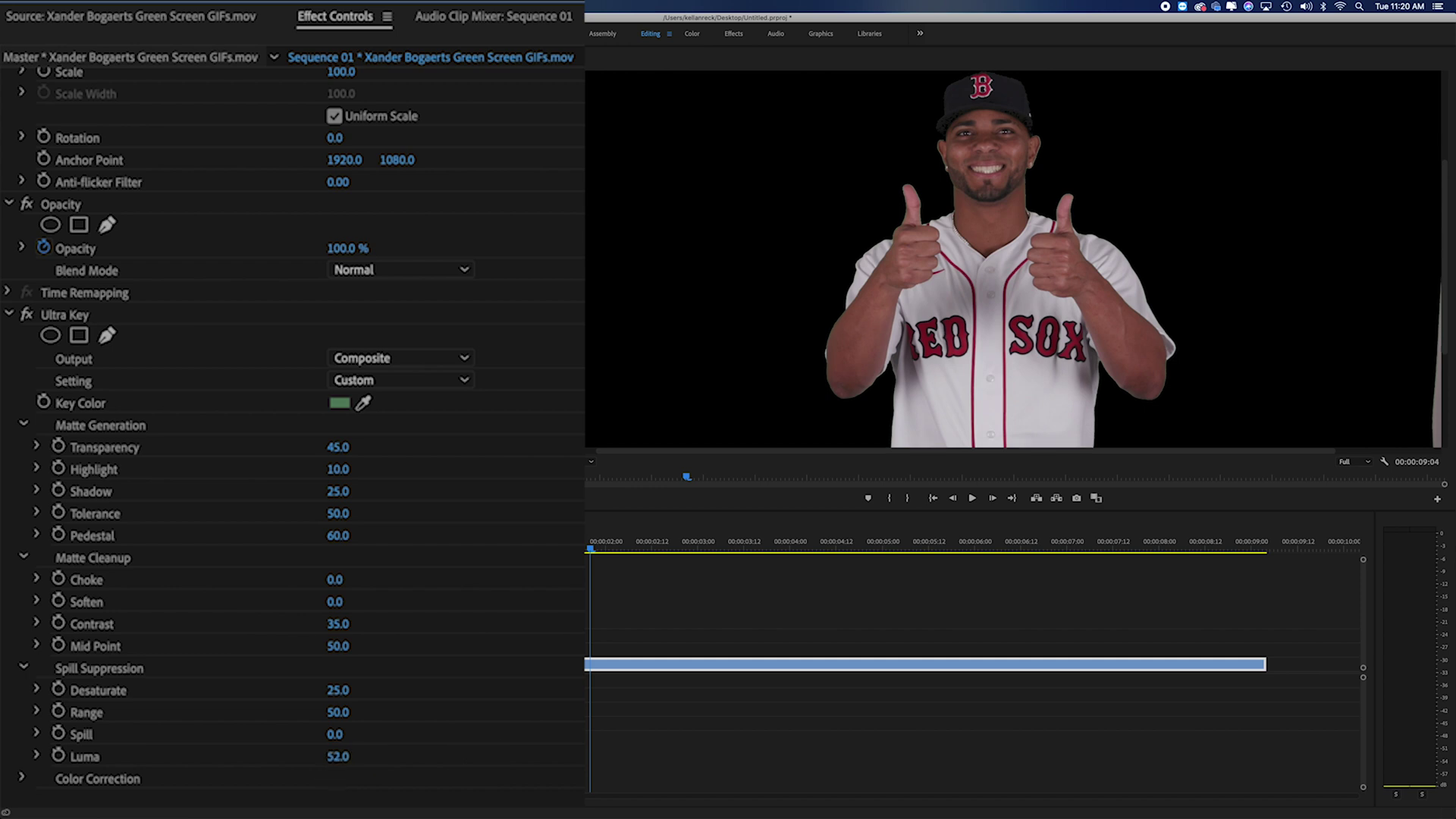
pyautogui.moveTo(343, 757); pyautogui.dragTo(356, 757)
pyautogui.click(357, 756)
pyautogui.write('25')
pyautogui.press('Return')
pyautogui.click(337, 756)
pyautogui.write('15')
pyautogui.press('Return')
pyautogui.click(660, 595)
pyautogui.moveTo(592, 547)
pyautogui.mouseDown()
pyautogui.moveTo(672, 568)
pyautogui.moveTo(589, 565)
pyautogui.moveTo(616, 561)
pyautogui.mouseUp()
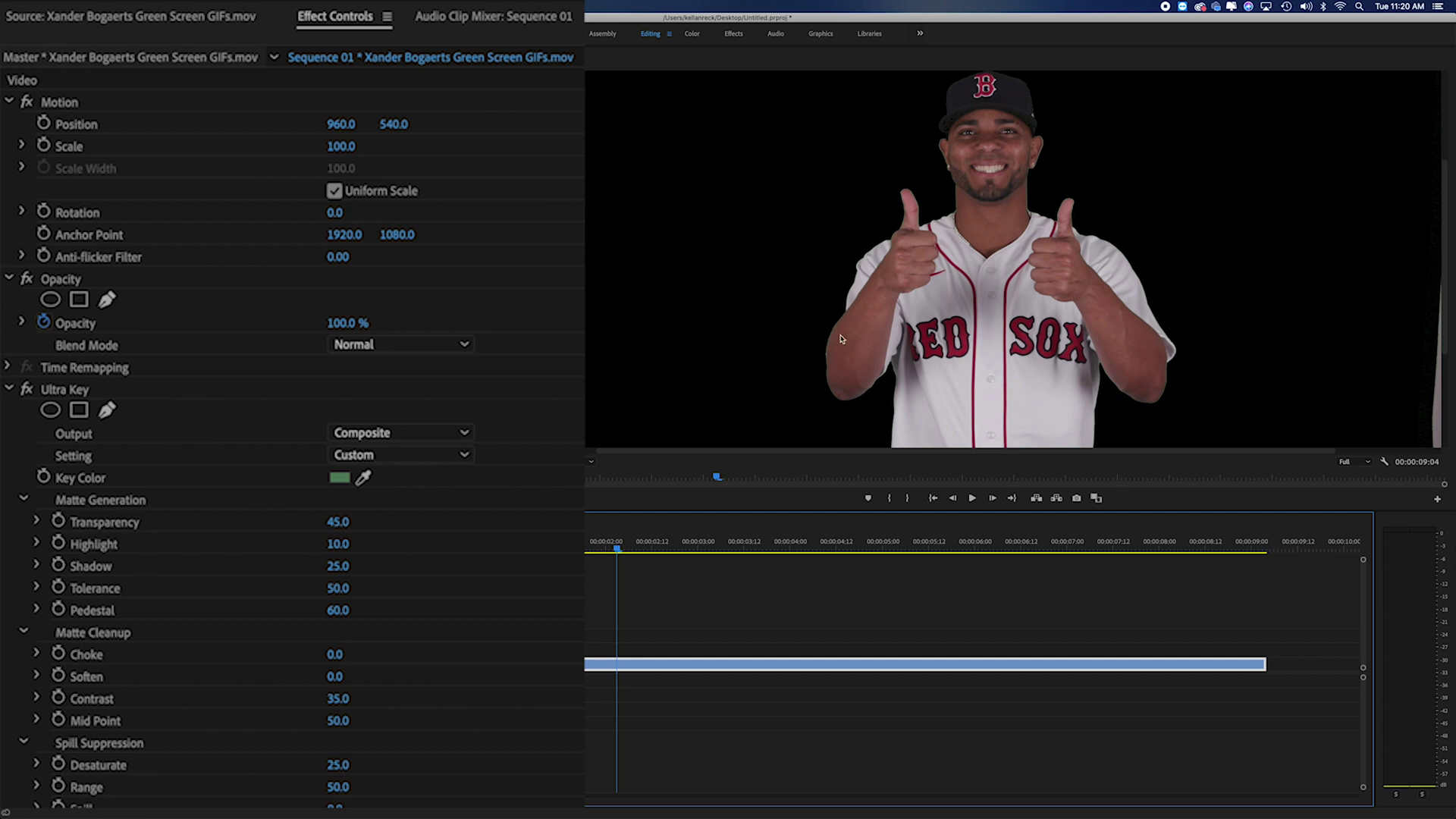
pyautogui.click(485, 531)
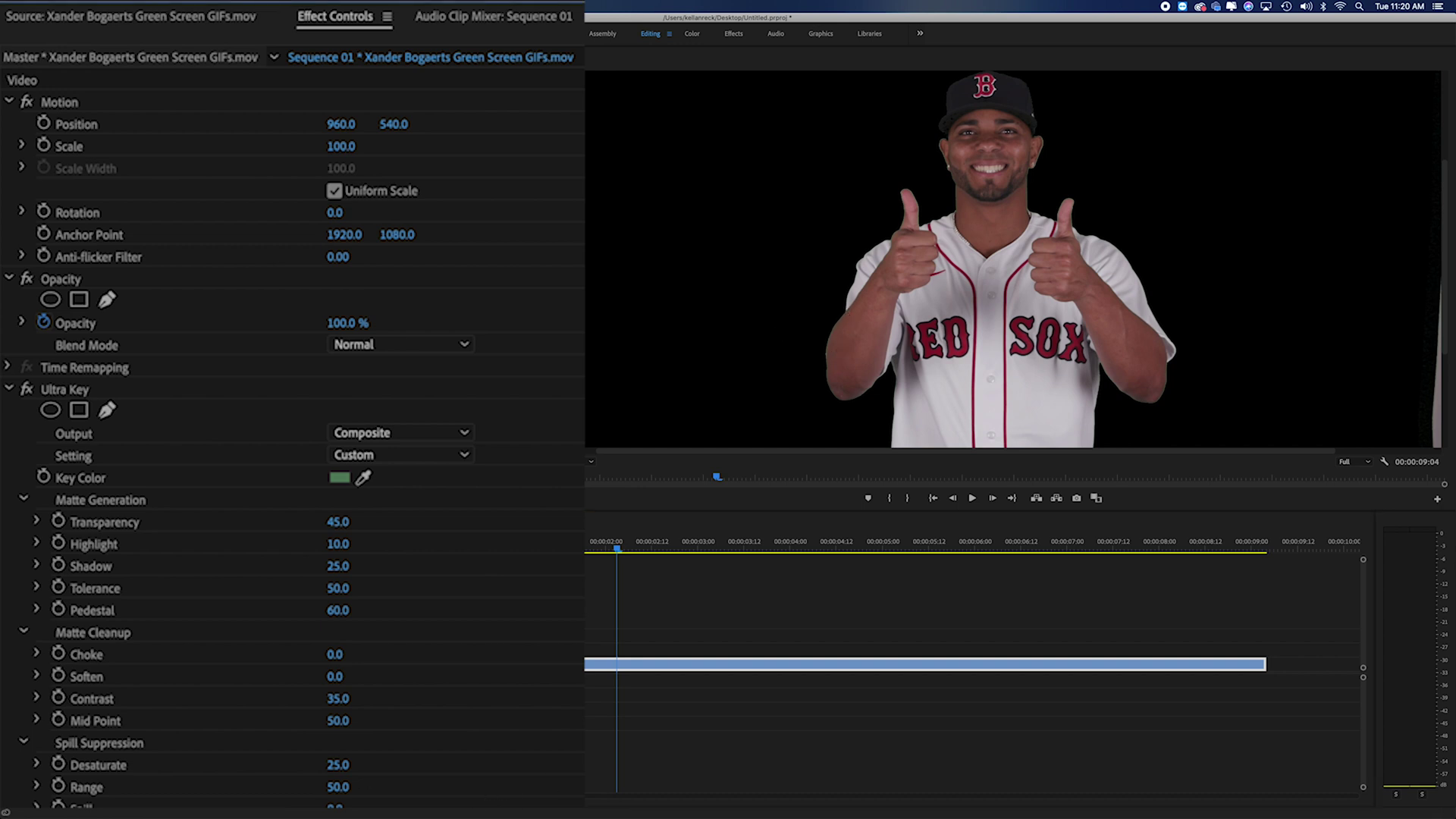
# Set the Spill amount under Spill Suppression to 10.
pyautogui.scroll(-2, 380, 732)
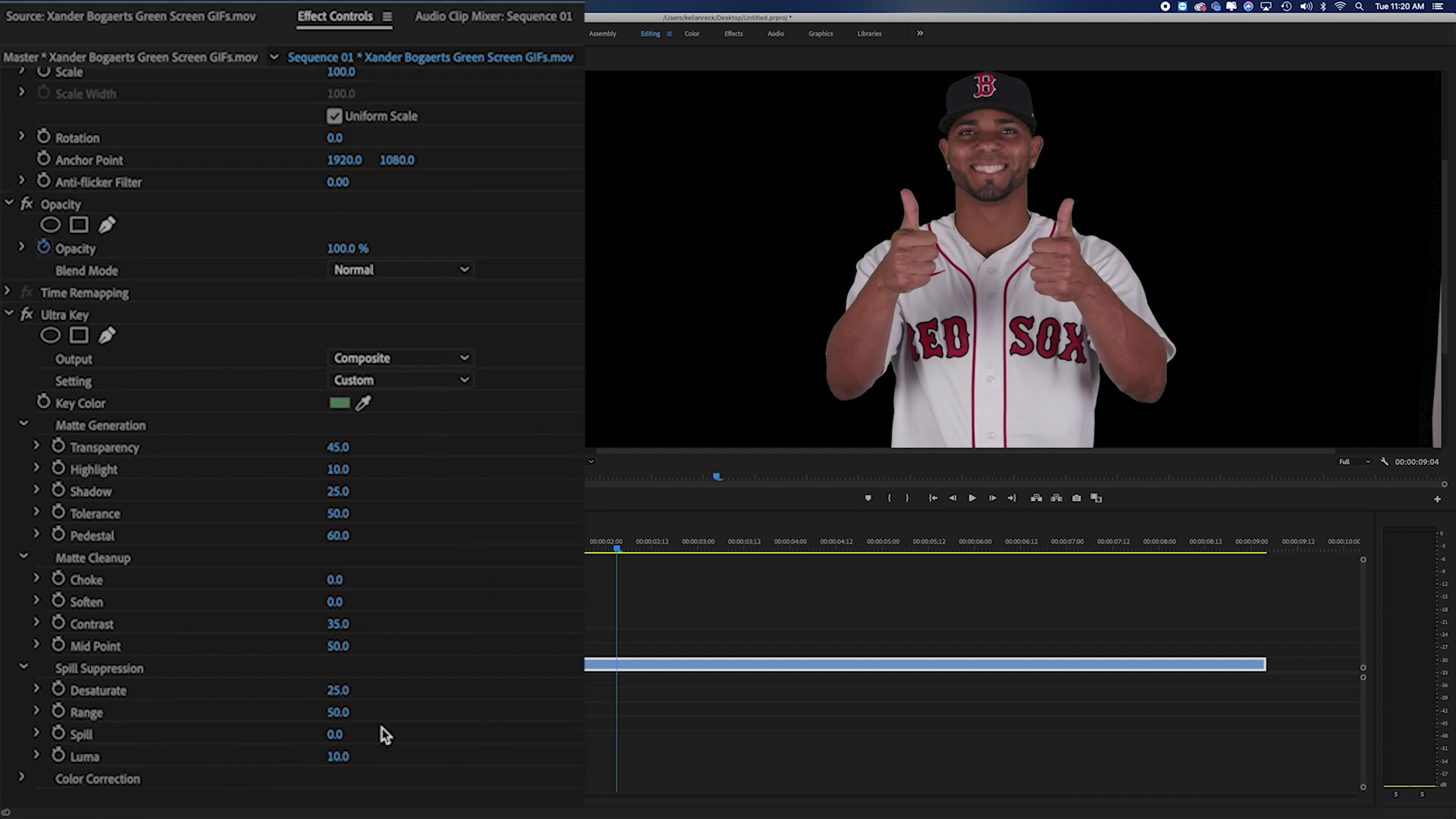
pyautogui.click(339, 734)
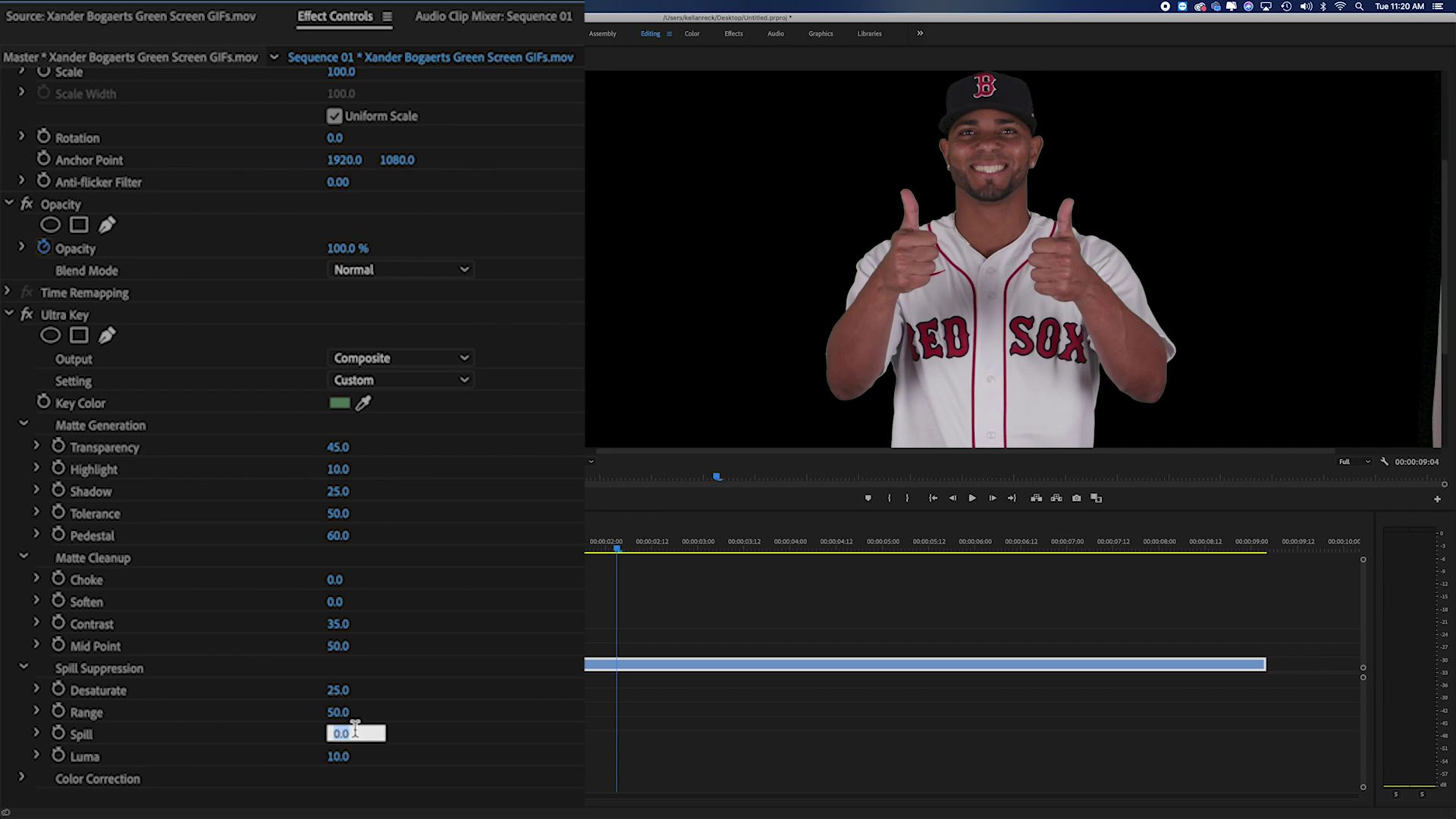
pyautogui.write('10')
pyautogui.press('Return')
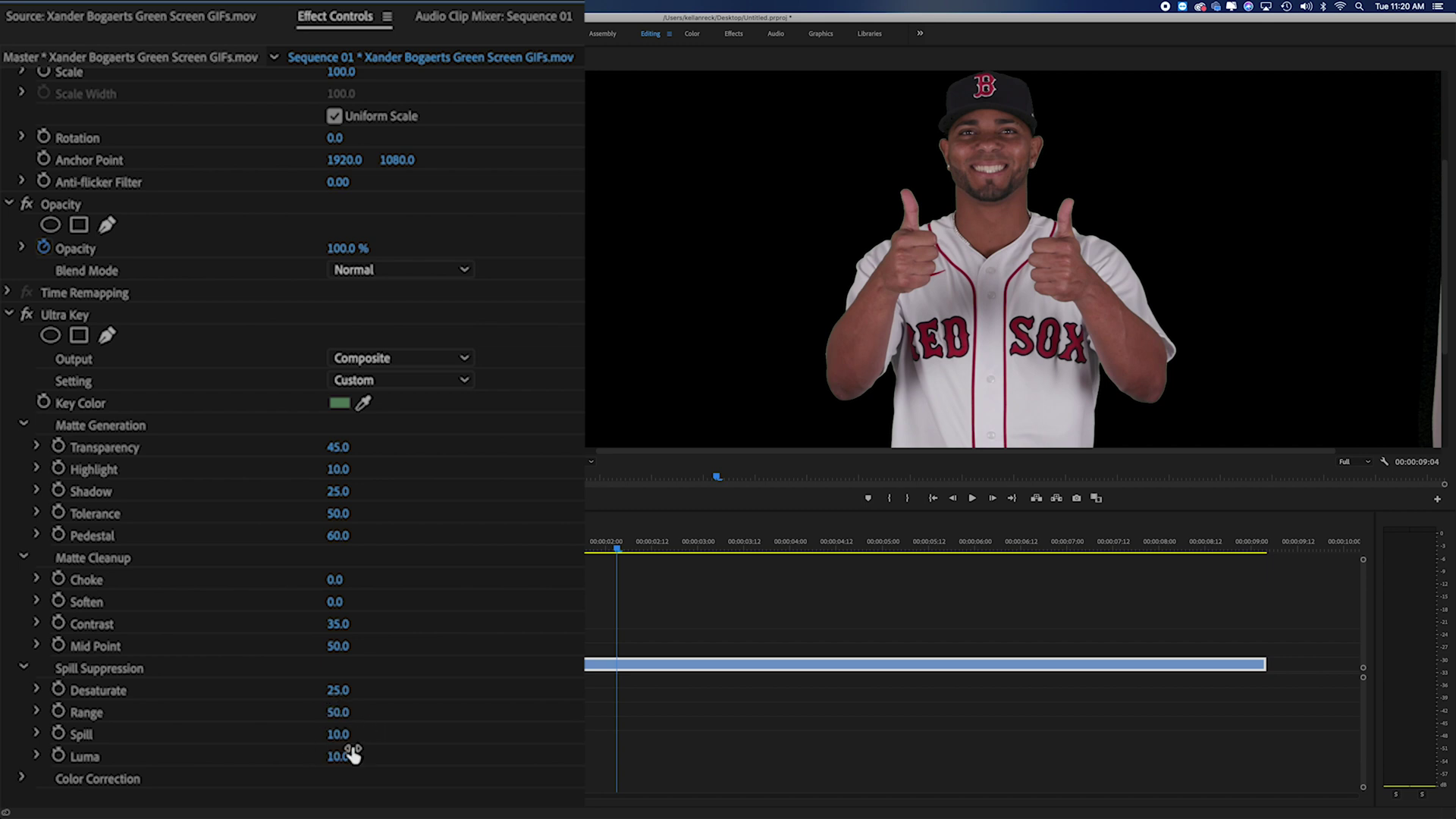
# Set Ultra Key's Matte Cleanup Choke to 3 and Soften to 10.
pyautogui.click(338, 579)
pyautogui.write('1')
pyautogui.press('Return')
pyautogui.click(356, 575)
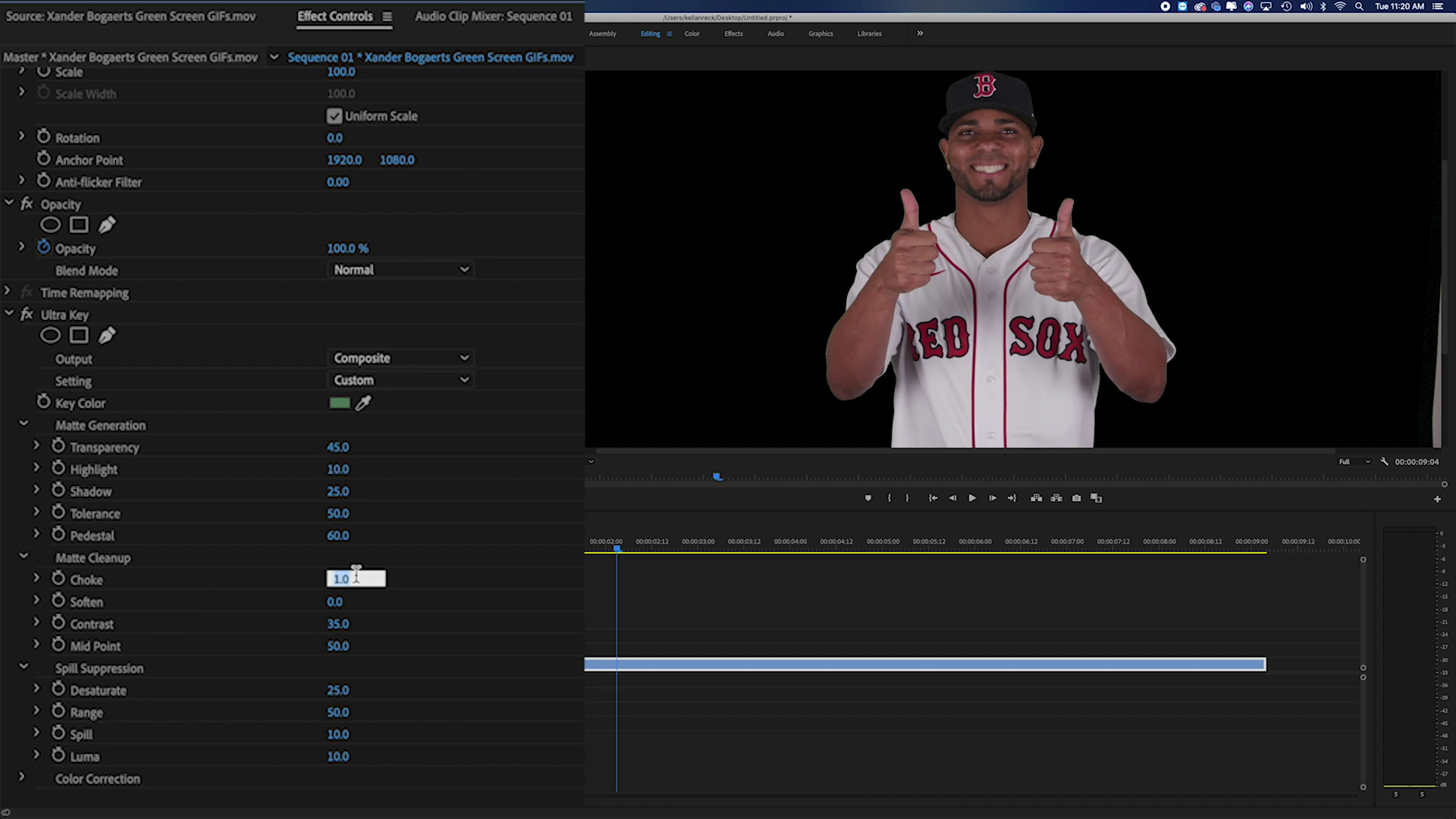
pyautogui.press('Tab')
pyautogui.write('10')
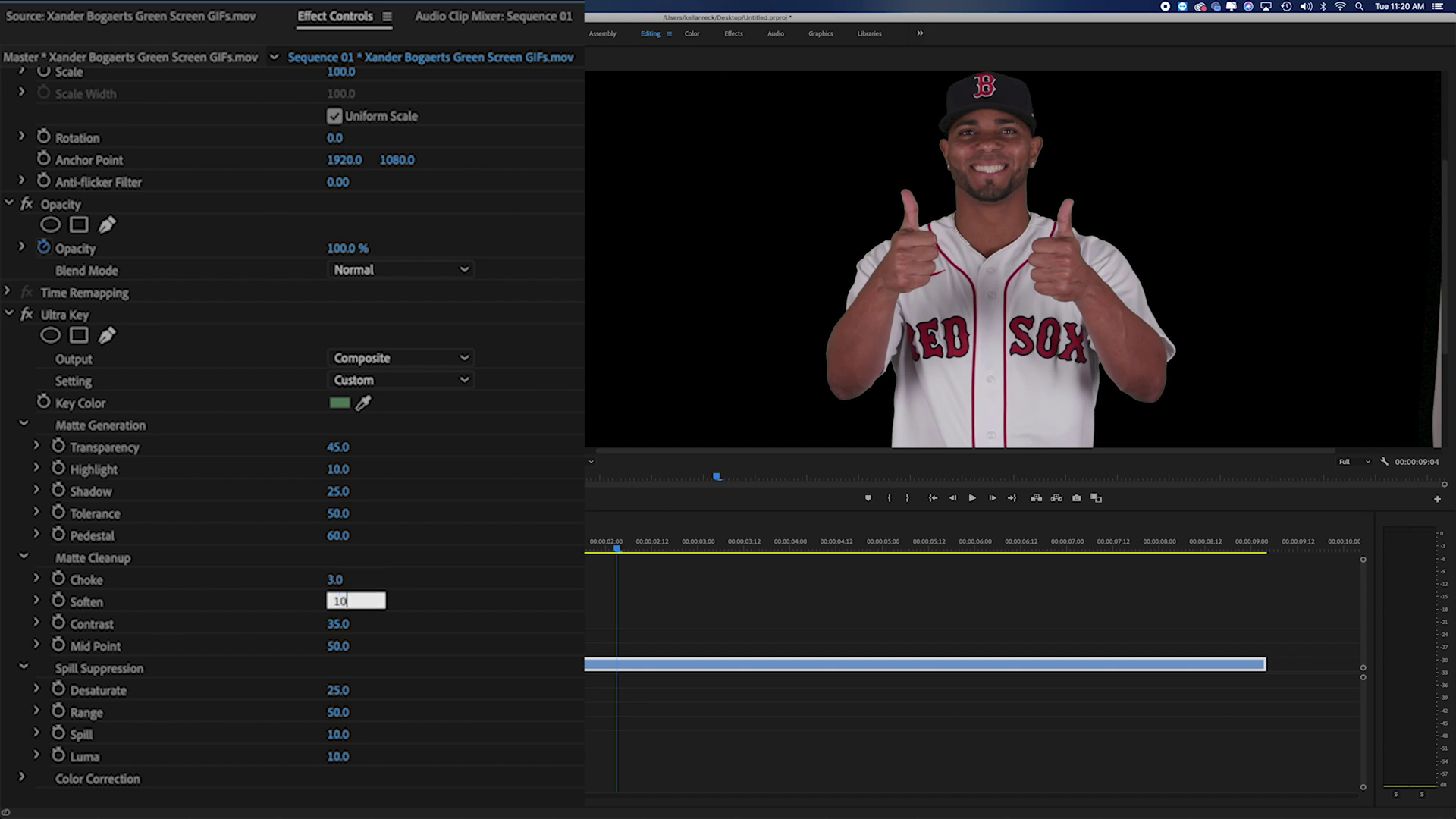
pyautogui.press('Return')
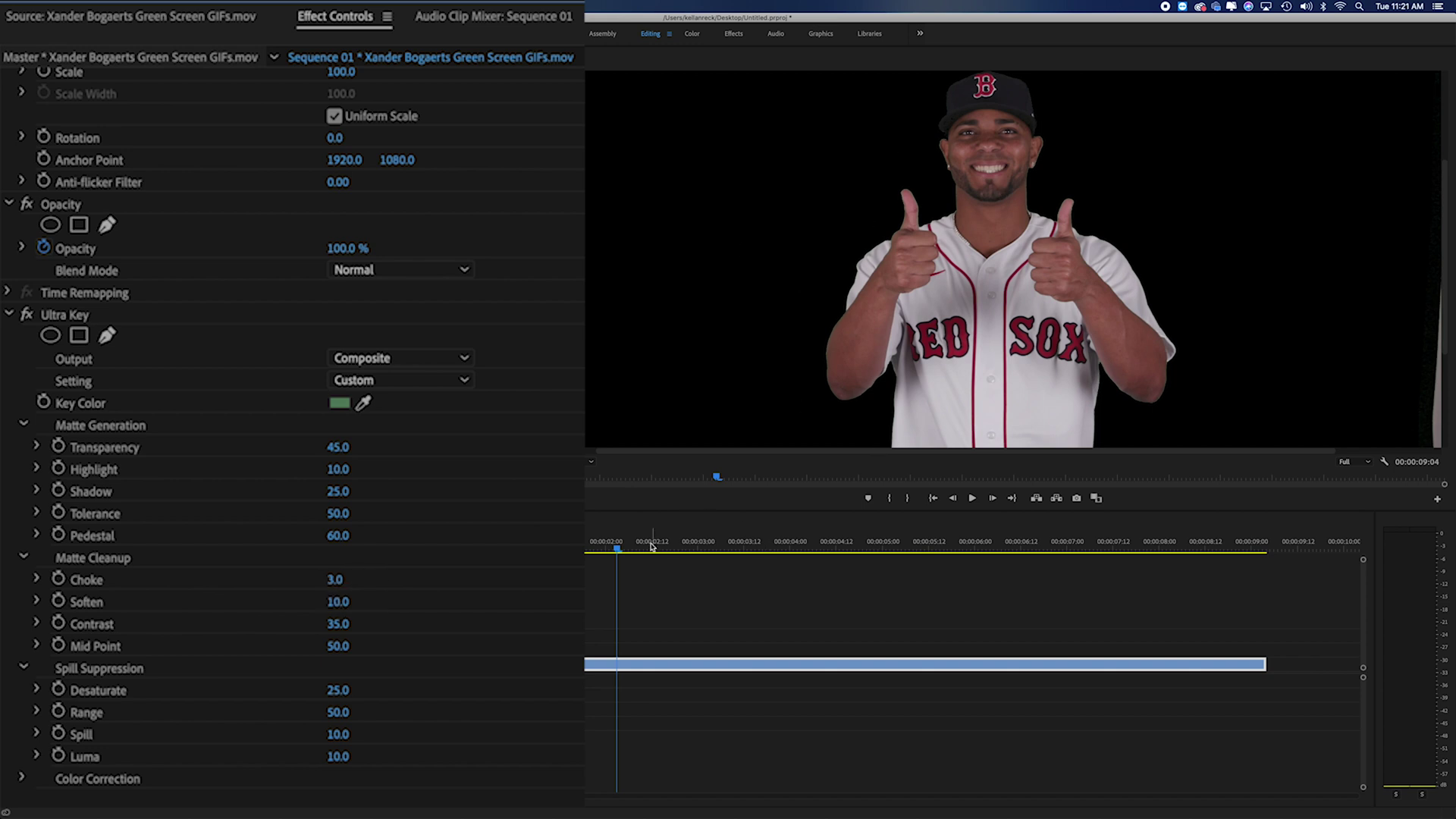
# Inspect Ultra Key's Color Correction settings and review the keyed clip around the two-second mark.
pyautogui.moveTo(651, 546); pyautogui.dragTo(613, 547)
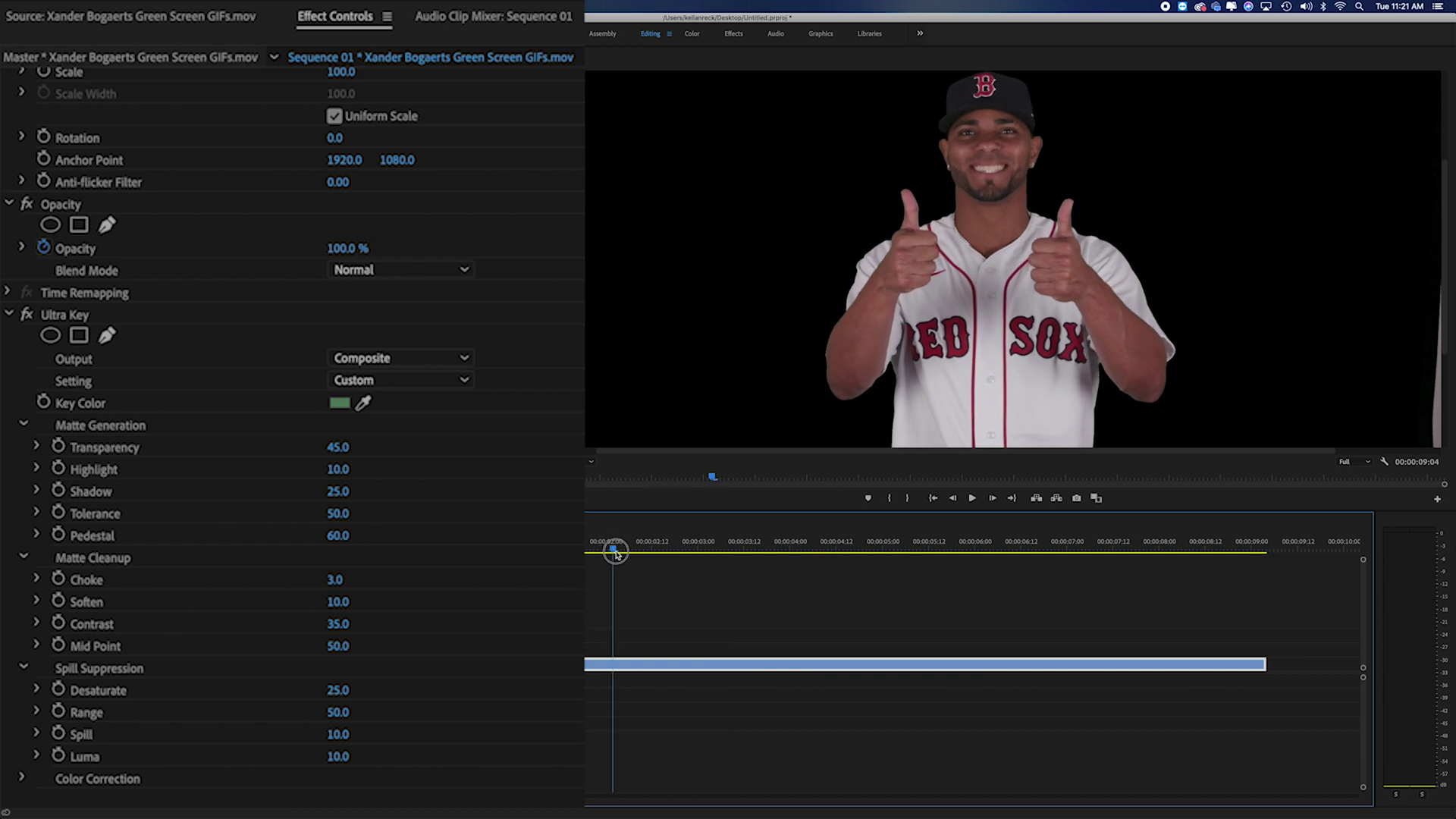
pyautogui.click(24, 779)
pyautogui.scroll(-3, 249, 739)
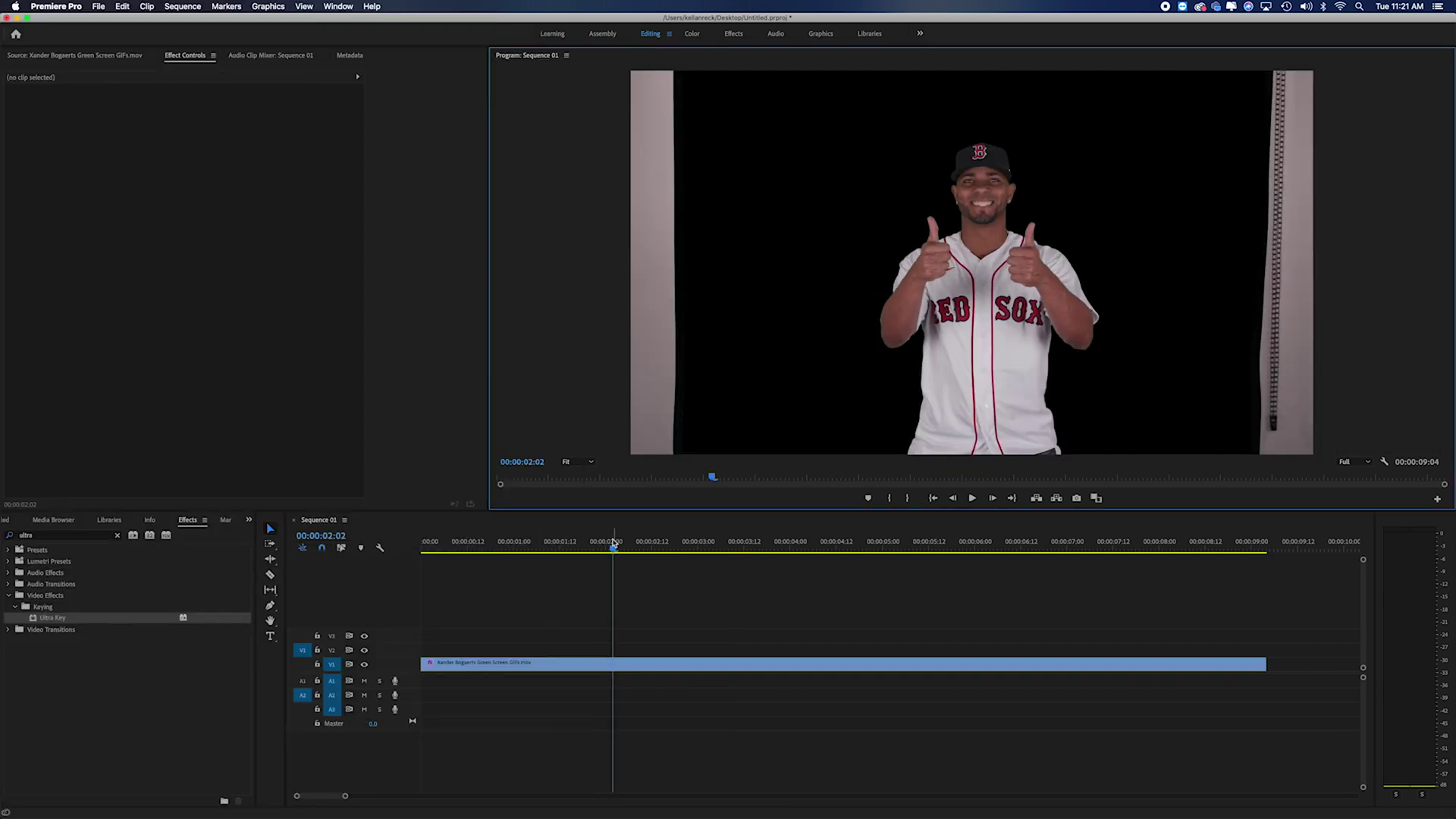
pyautogui.moveTo(640, 559); pyautogui.dragTo(576, 558)
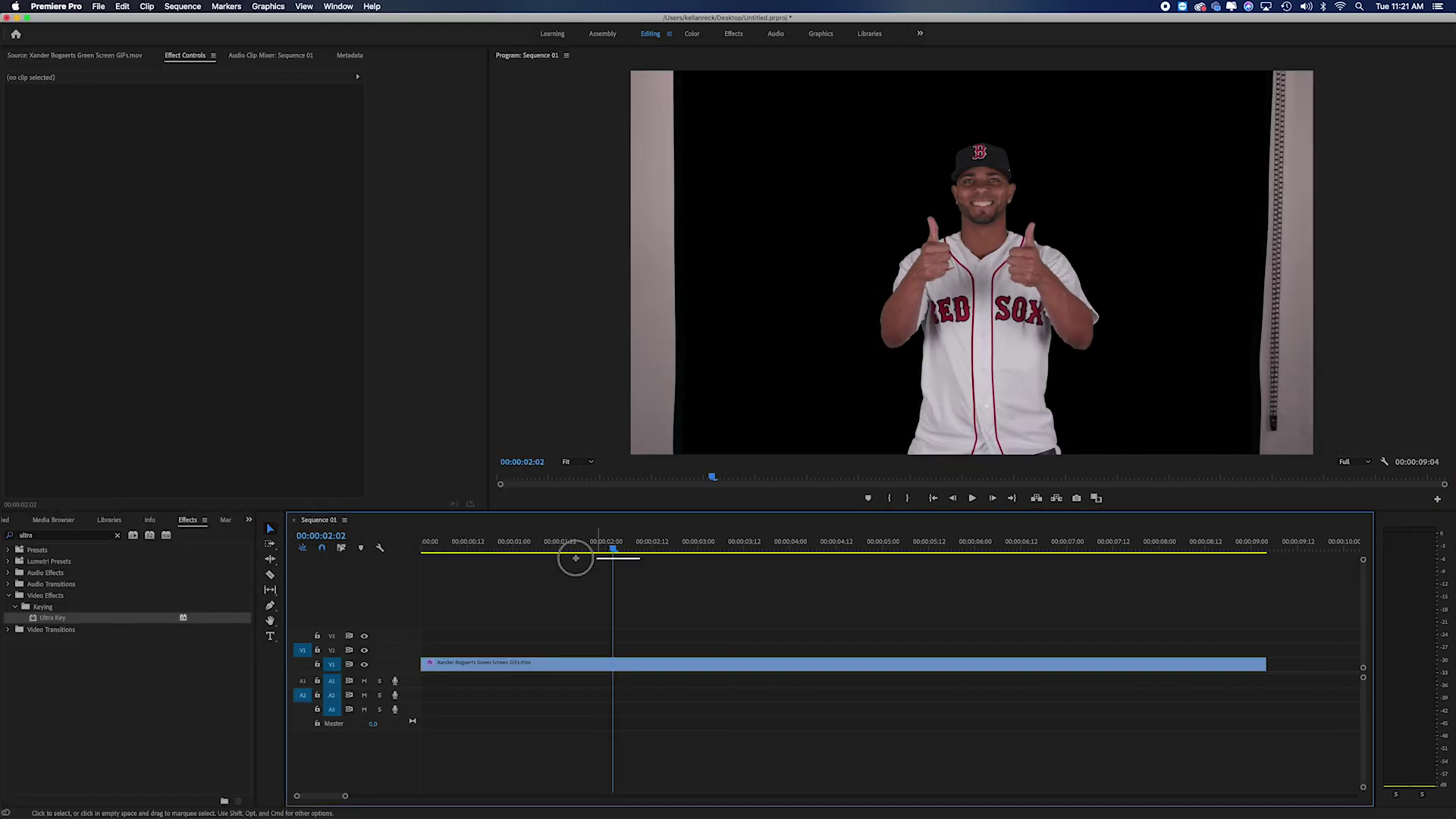
pyautogui.click(629, 546)
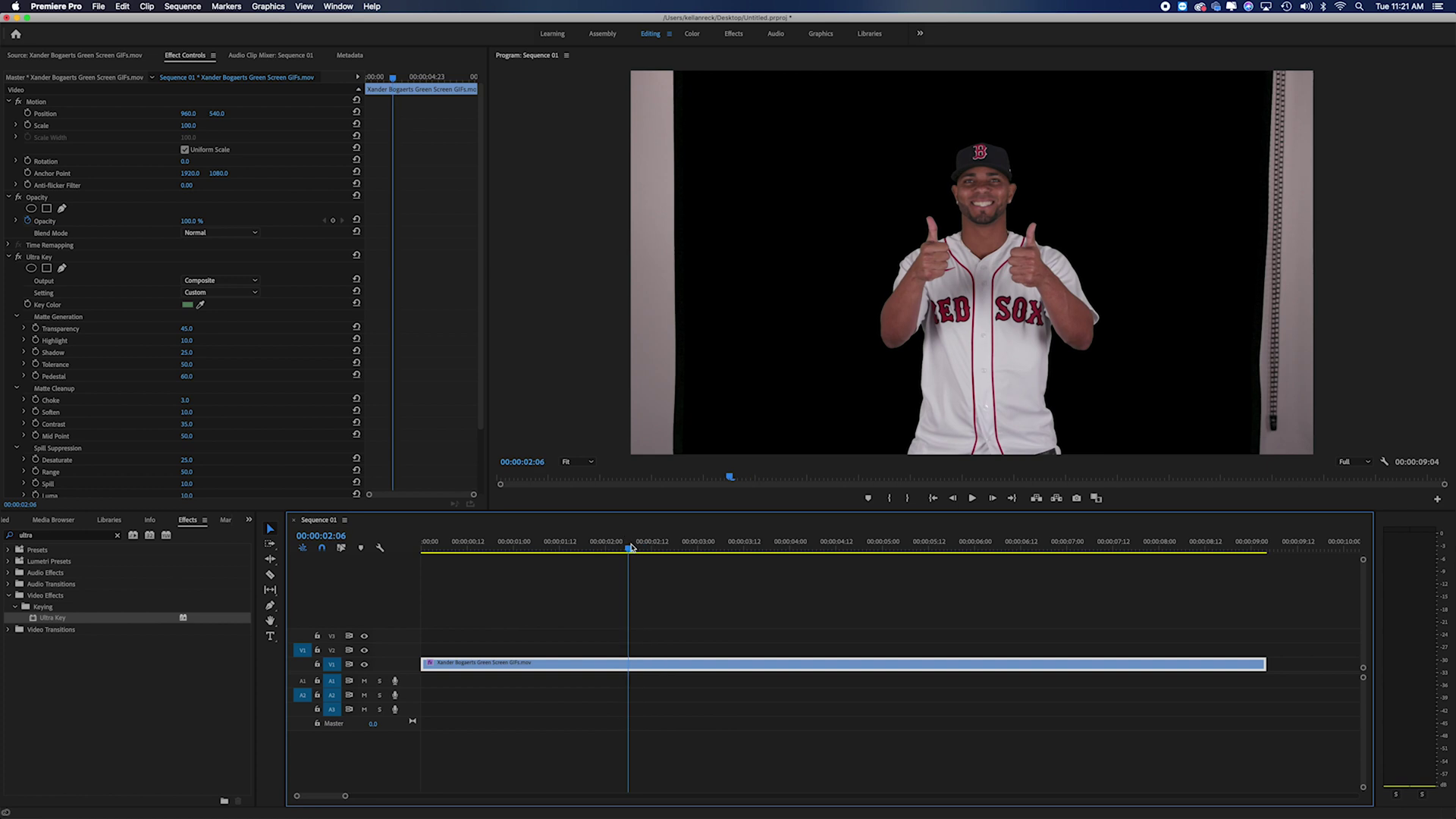
pyautogui.press('space')
pyautogui.moveTo(556, 548); pyautogui.dragTo(583, 554)
pyautogui.click(611, 587)
pyautogui.click(605, 547)
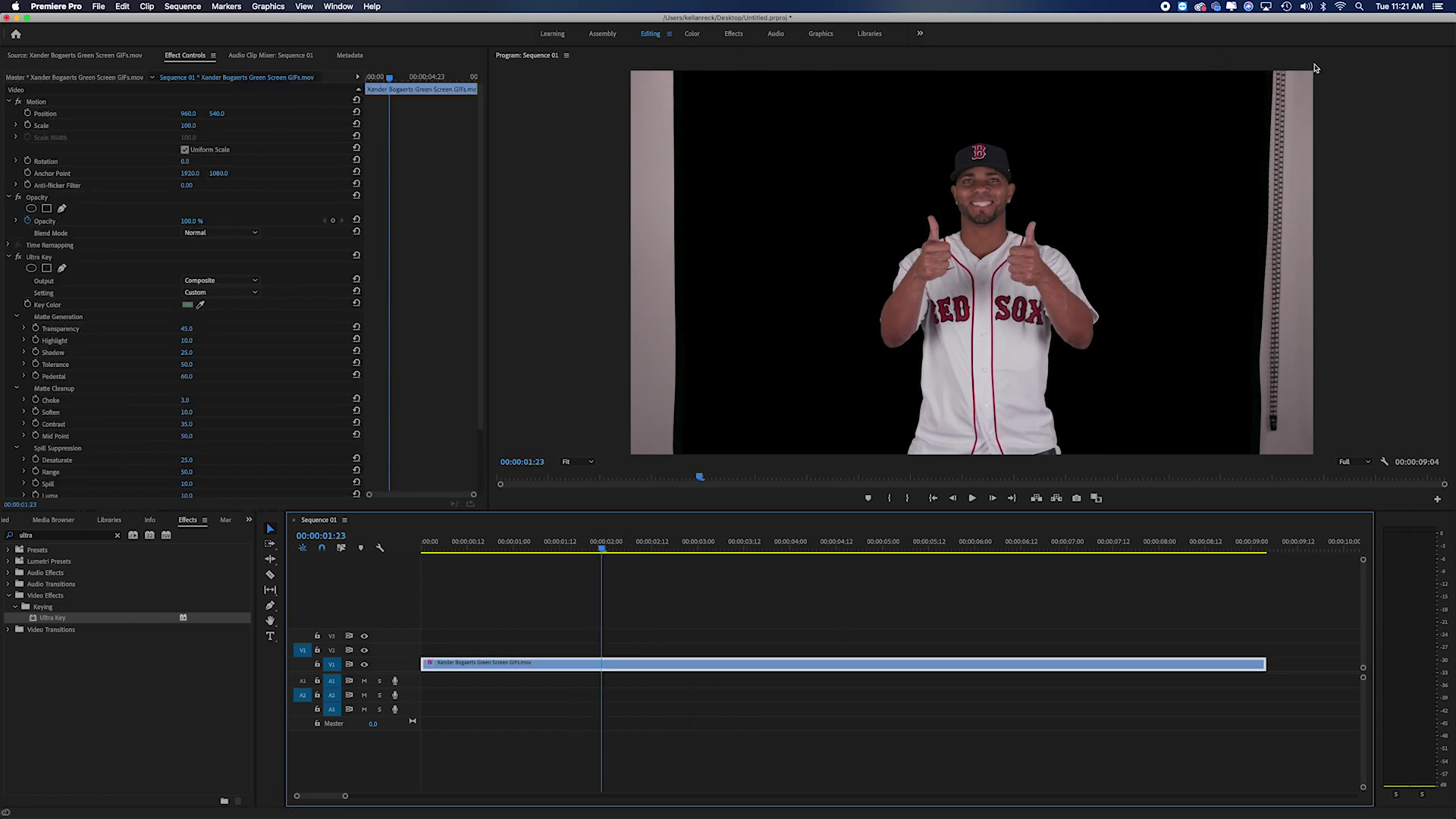
# Draw a four-point freeform opacity mask around the player at 50% preview magnification, excluding the backdrop's side edges.
pyautogui.click(656, 605)
pyautogui.click(631, 664)
pyautogui.click(591, 462)
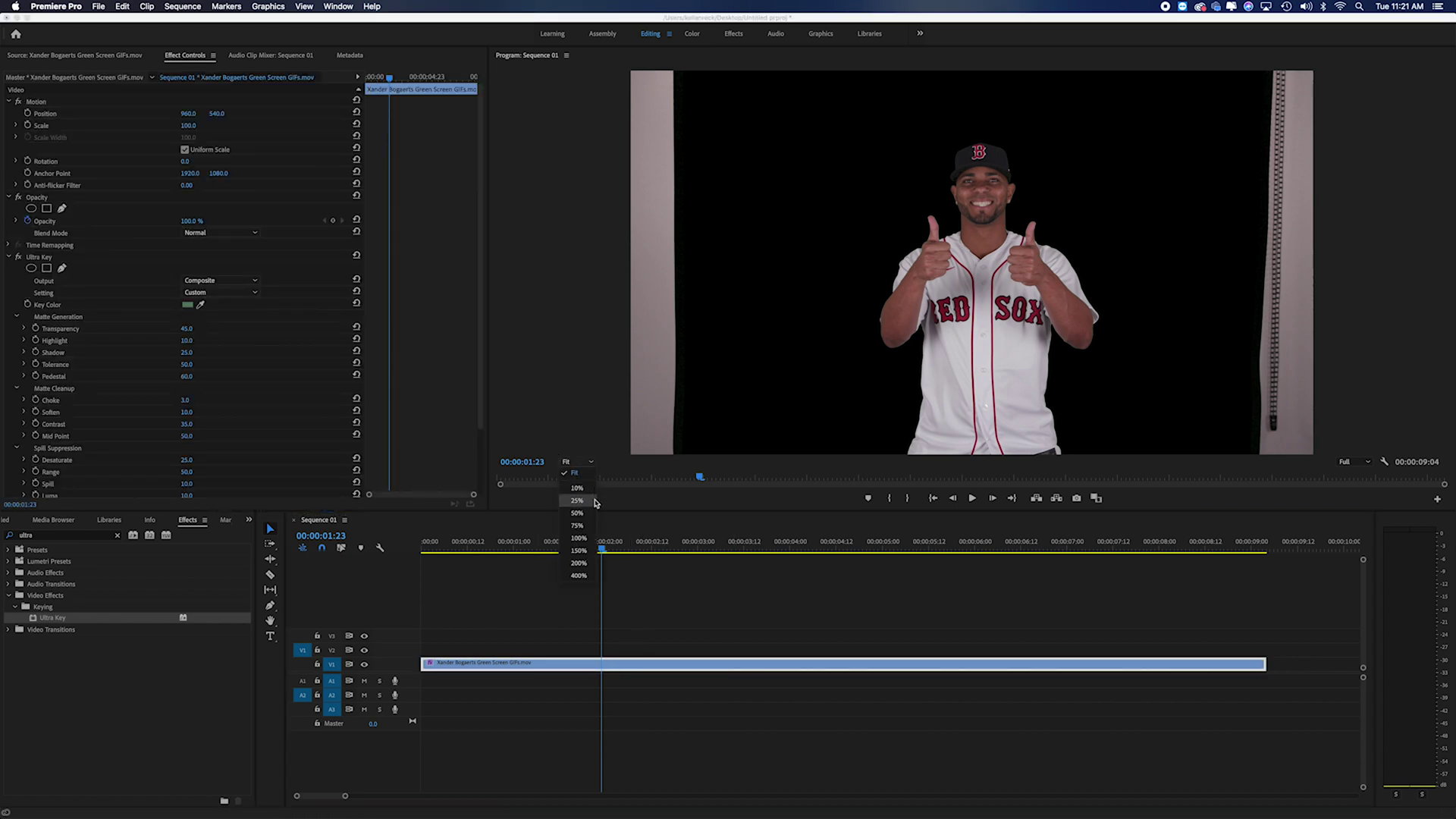
pyautogui.click(589, 521)
pyautogui.click(63, 210)
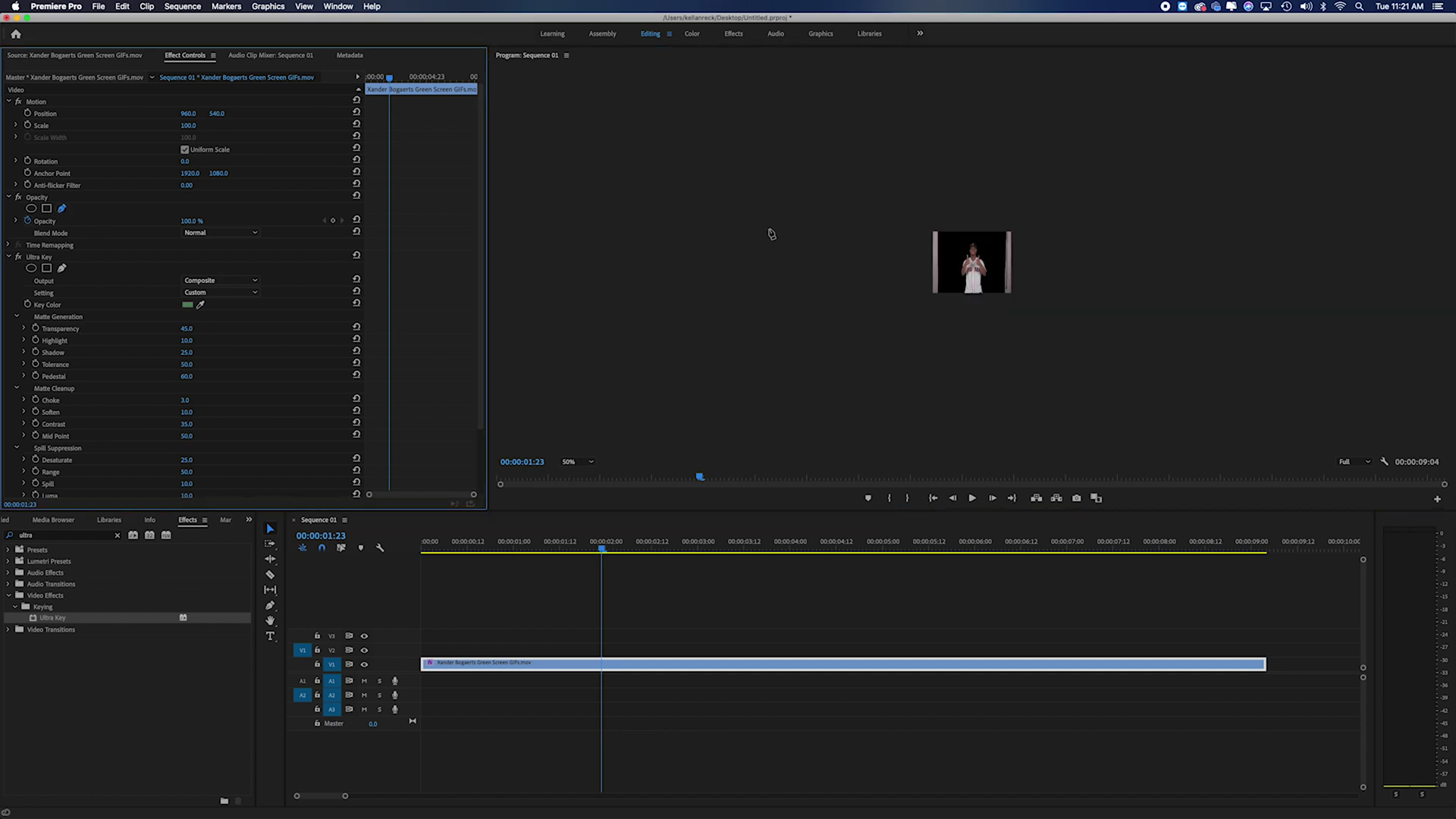
pyautogui.click(866, 400)
pyautogui.click(1084, 399)
pyautogui.click(1080, 151)
pyautogui.click(878, 156)
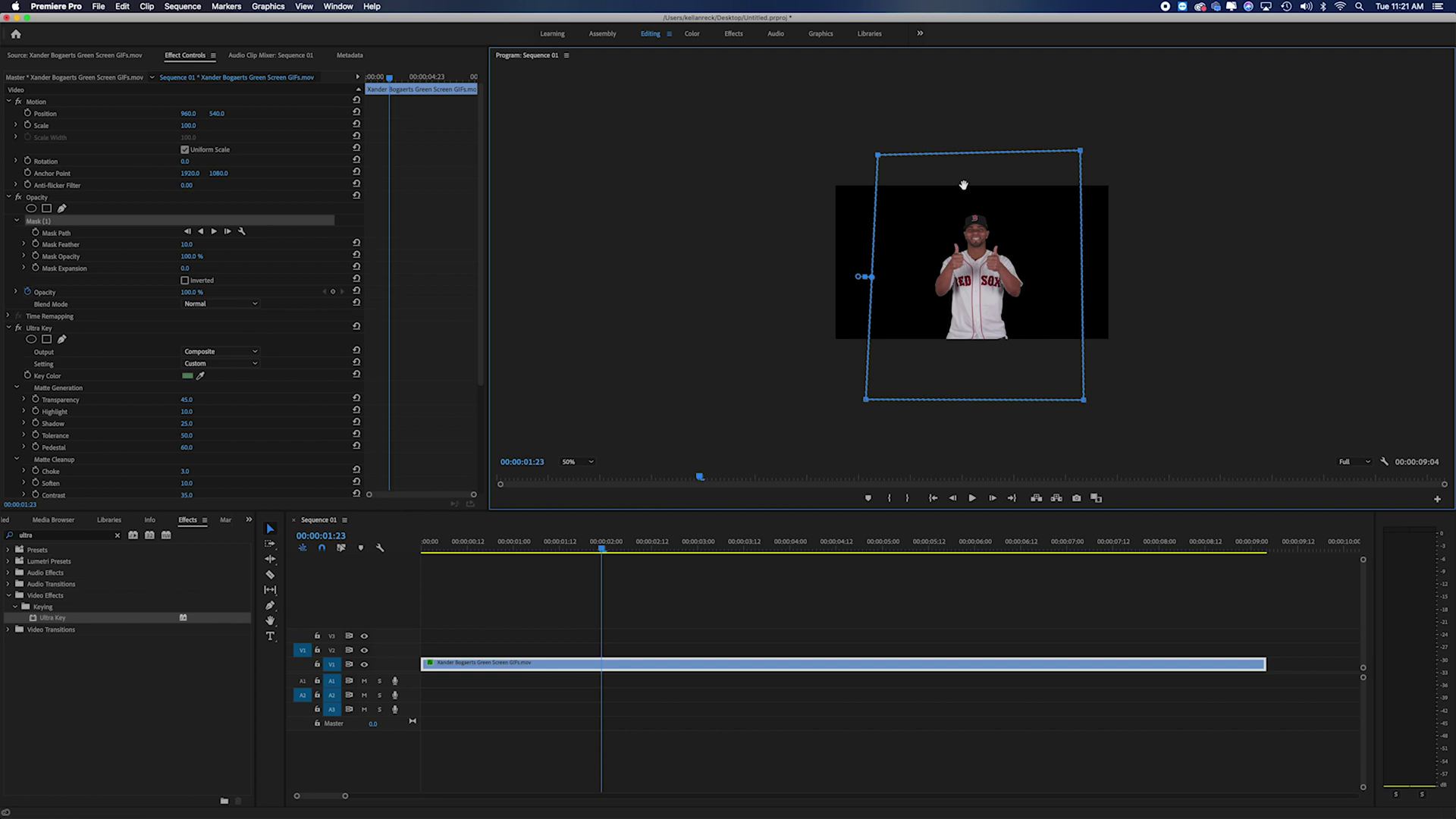
# Fit the preview to the frame and play back the masked clip to check the player's movements.
pyautogui.click(446, 526)
pyautogui.moveTo(588, 545); pyautogui.dragTo(548, 545)
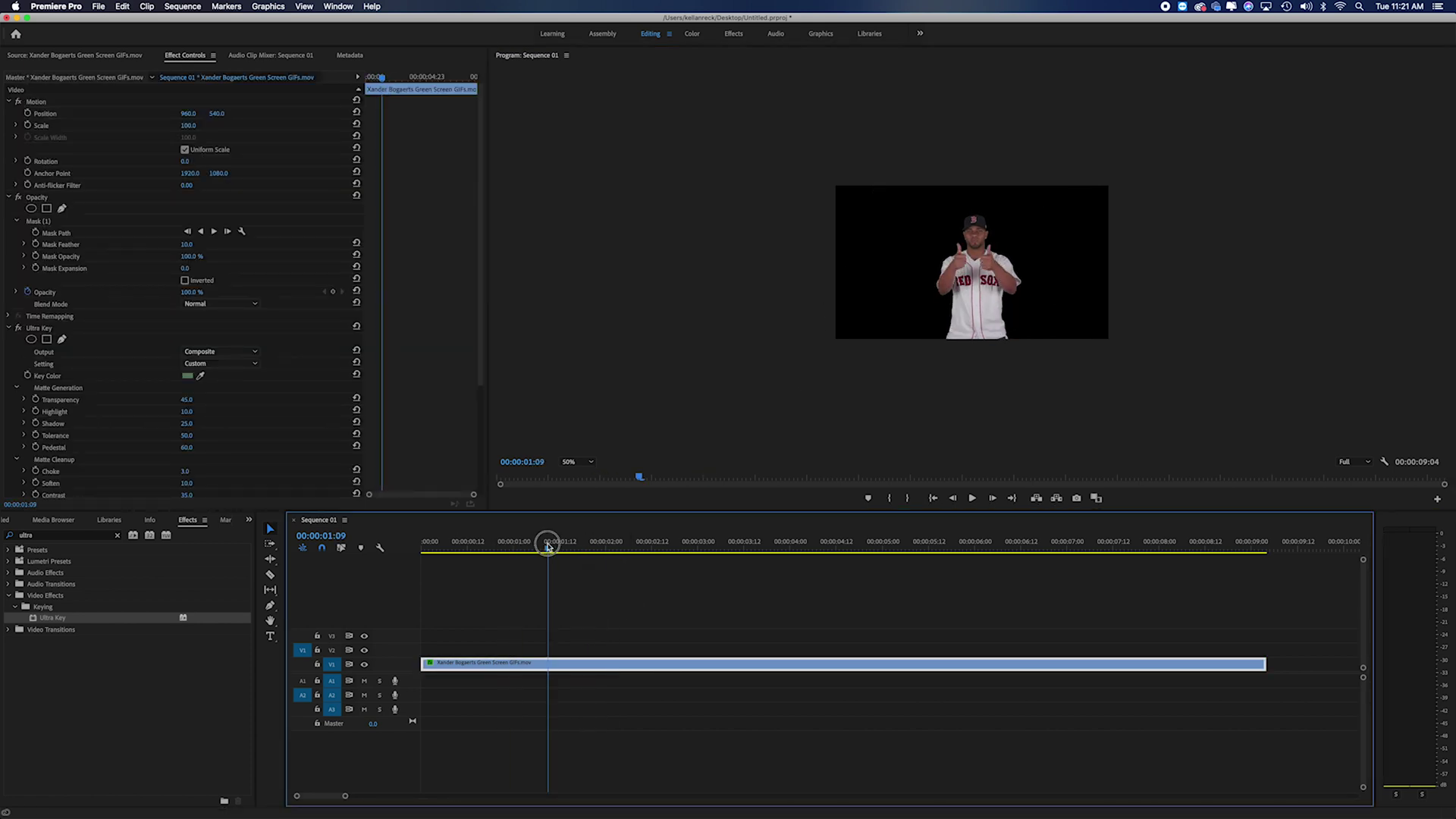
pyautogui.click(578, 462)
pyautogui.click(595, 478)
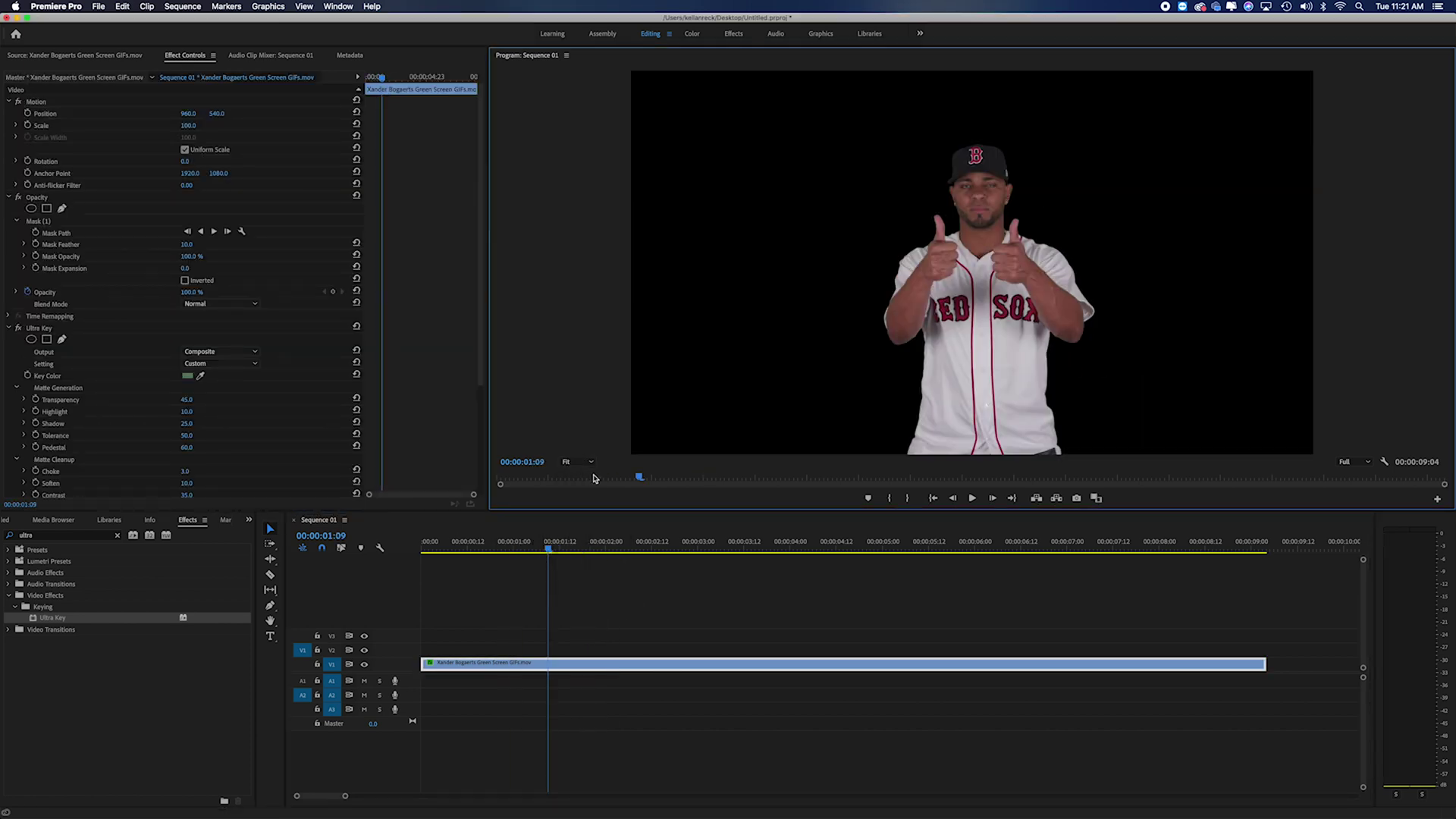
pyautogui.click(543, 544)
pyautogui.press('space')
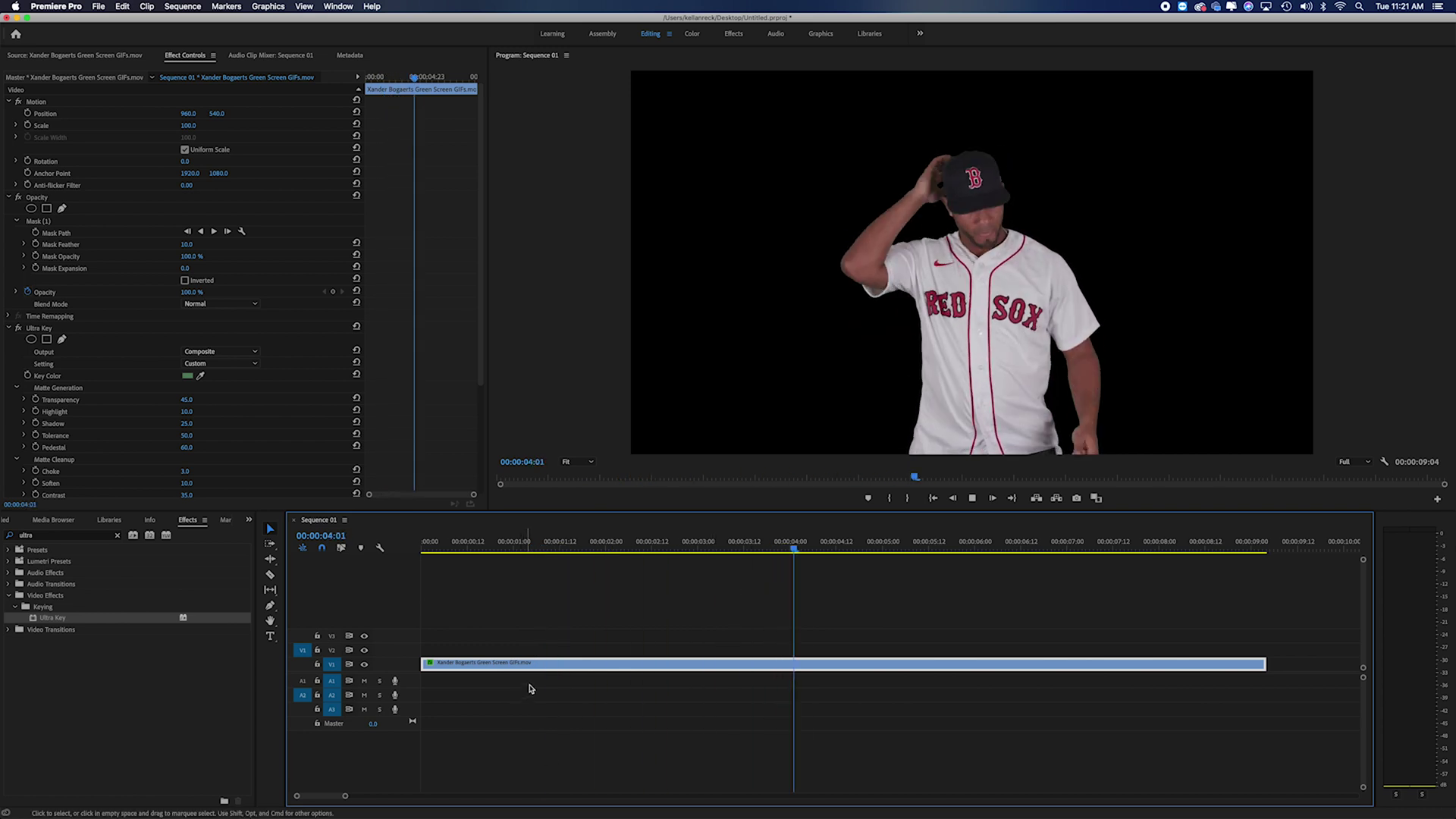
# Move the keyed clip up to track V2 and place a new blue color matte beneath it on V1.
pyautogui.moveTo(527, 664); pyautogui.dragTo(527, 650)
pyautogui.click(8, 520)
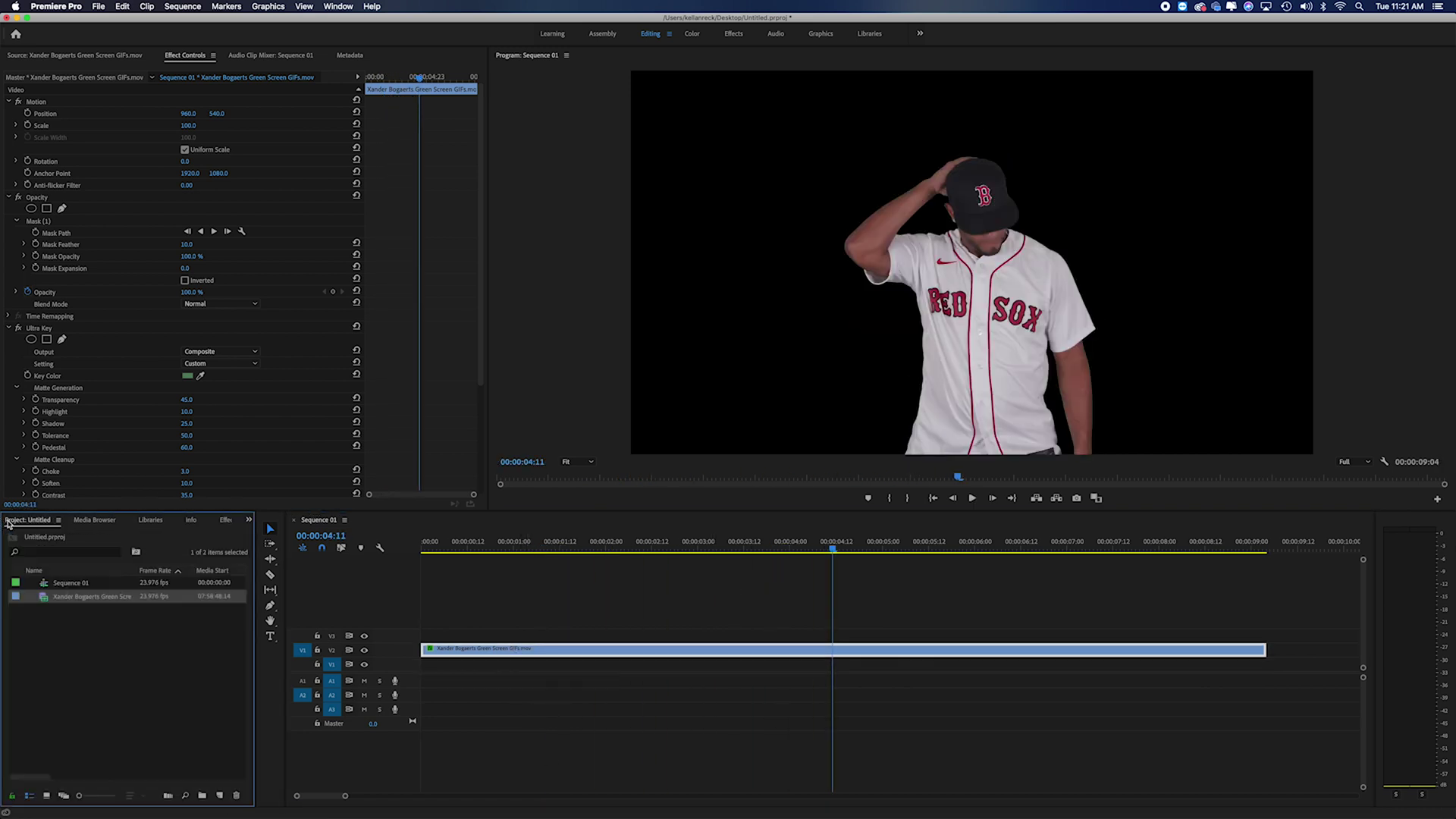
pyautogui.rightClick(55, 613)
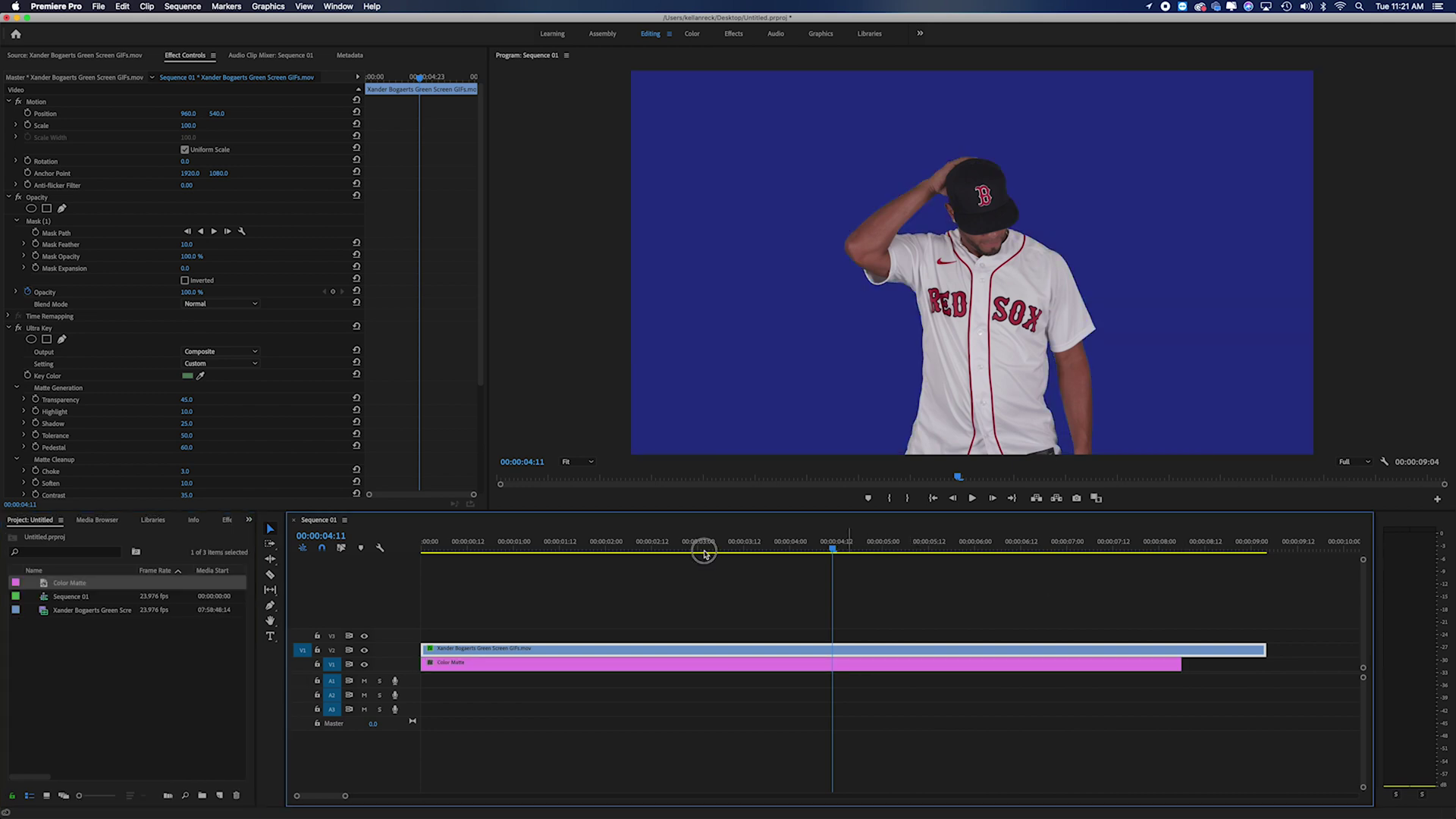
# Play and scrub through the composite to check the player's keyed edges against the blue matte.
pyautogui.moveTo(705, 554); pyautogui.dragTo(536, 553)
pyautogui.press('space')
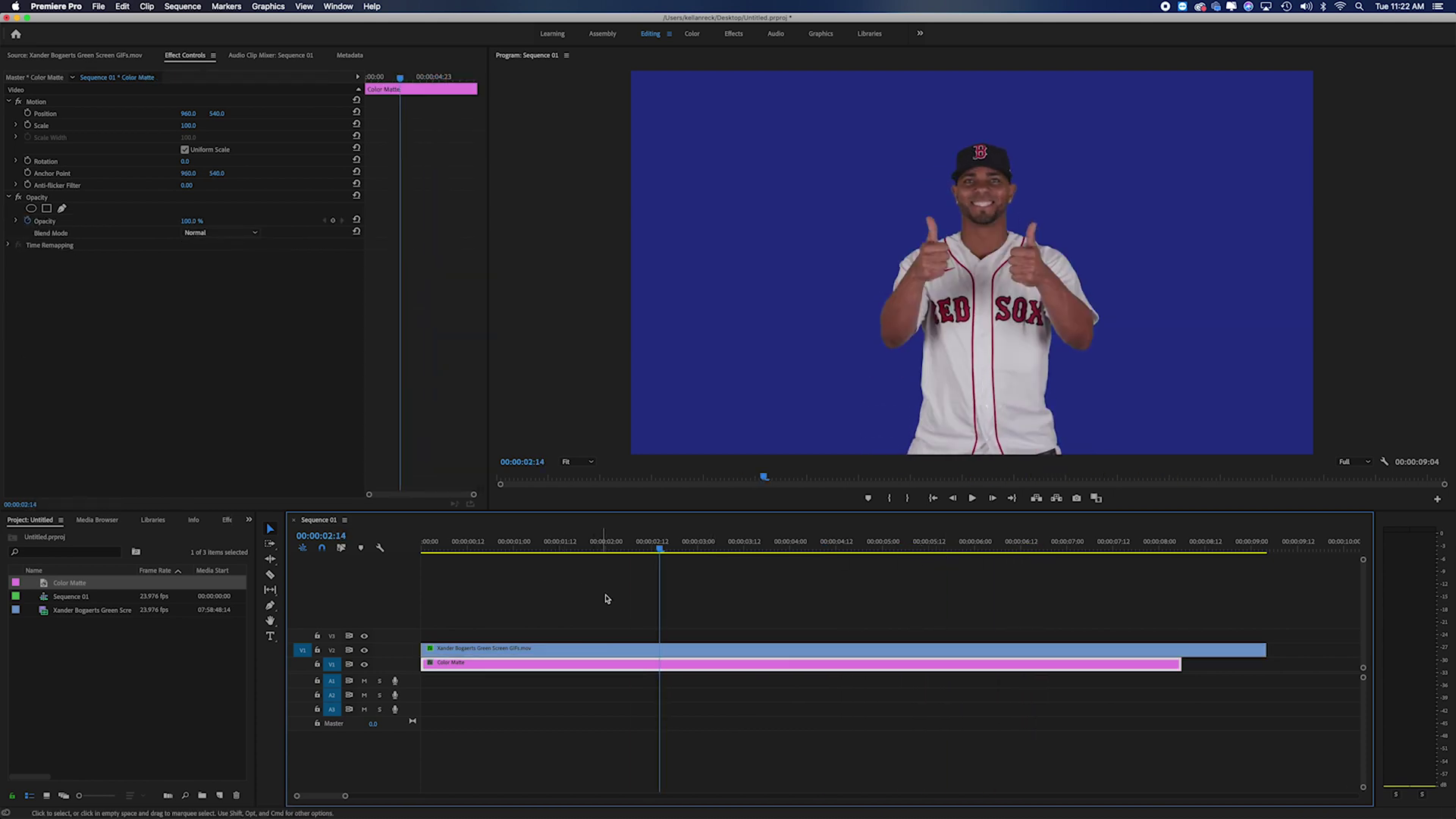
pyautogui.click(606, 599)
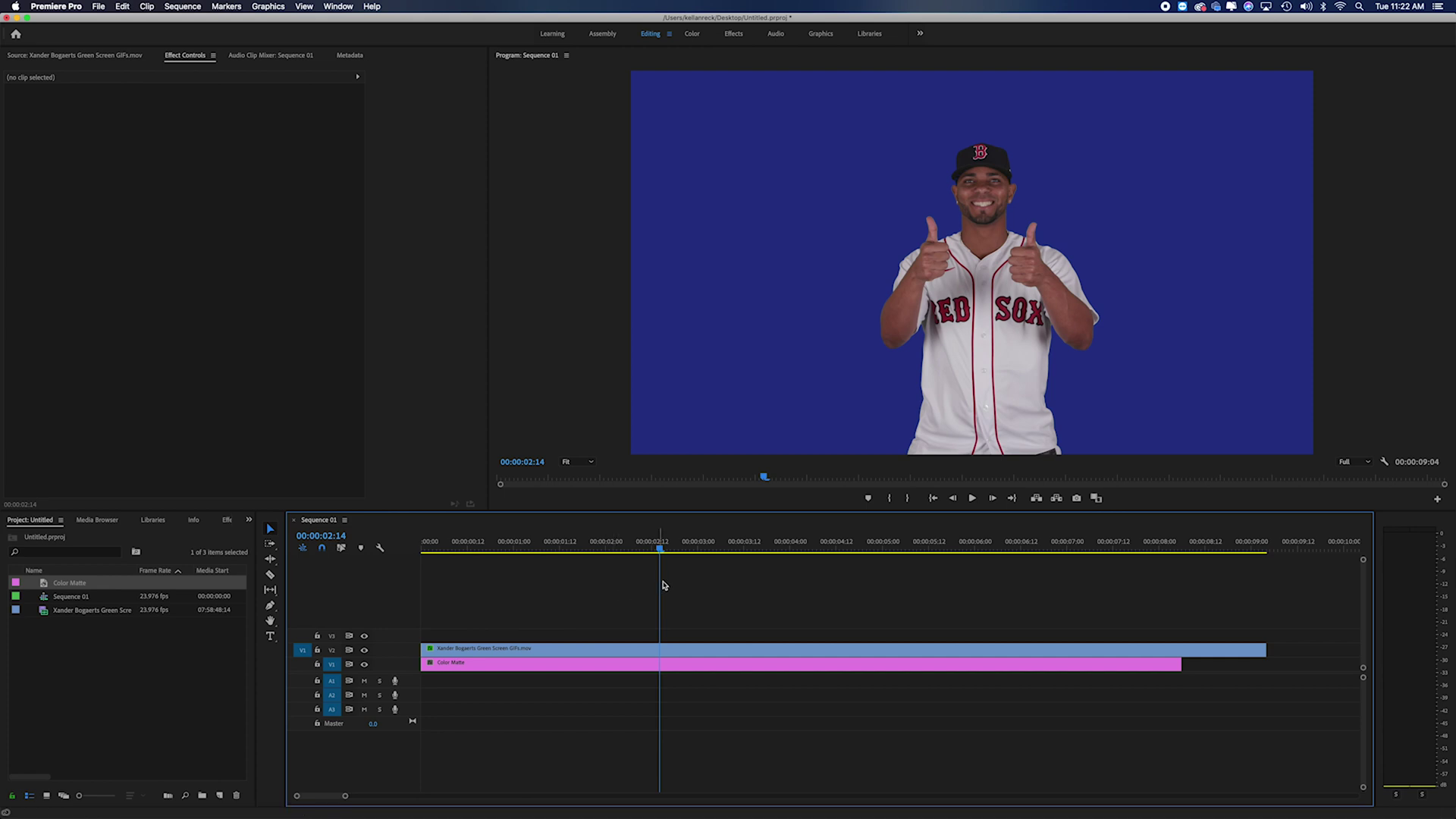
pyautogui.moveTo(660, 547); pyautogui.dragTo(587, 558)
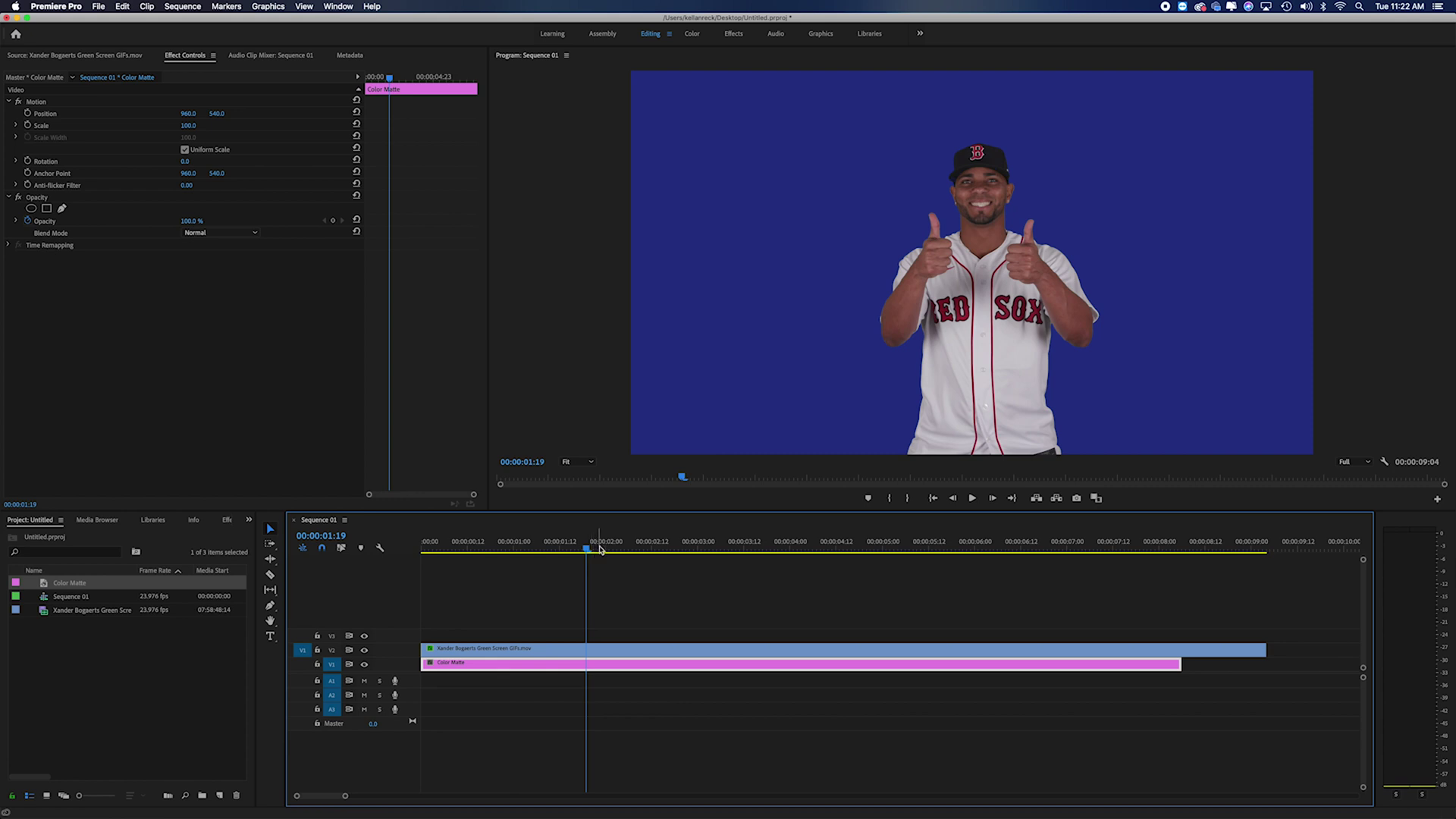
pyautogui.moveTo(601, 549); pyautogui.dragTo(478, 560)
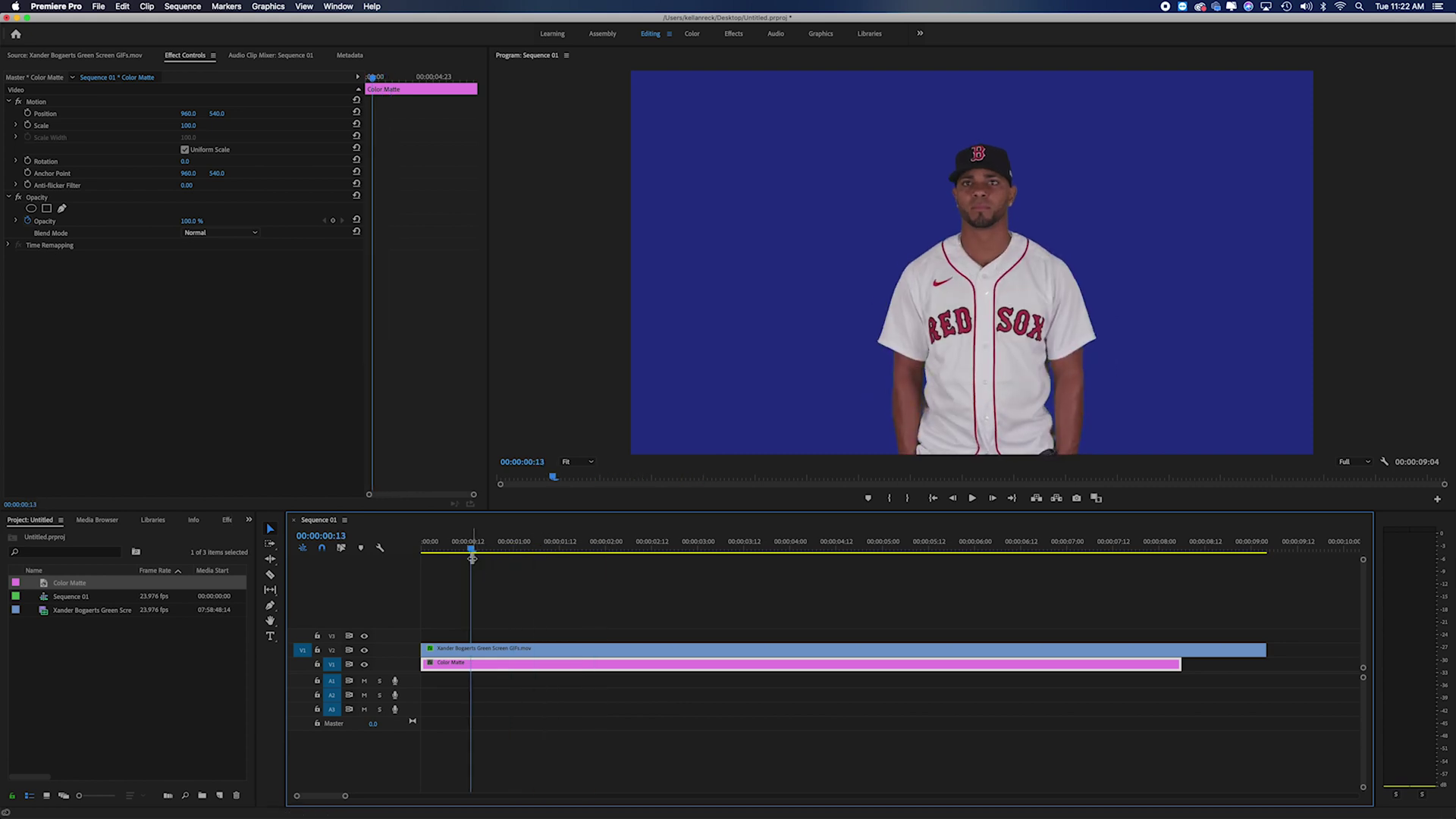
pyautogui.press('space')
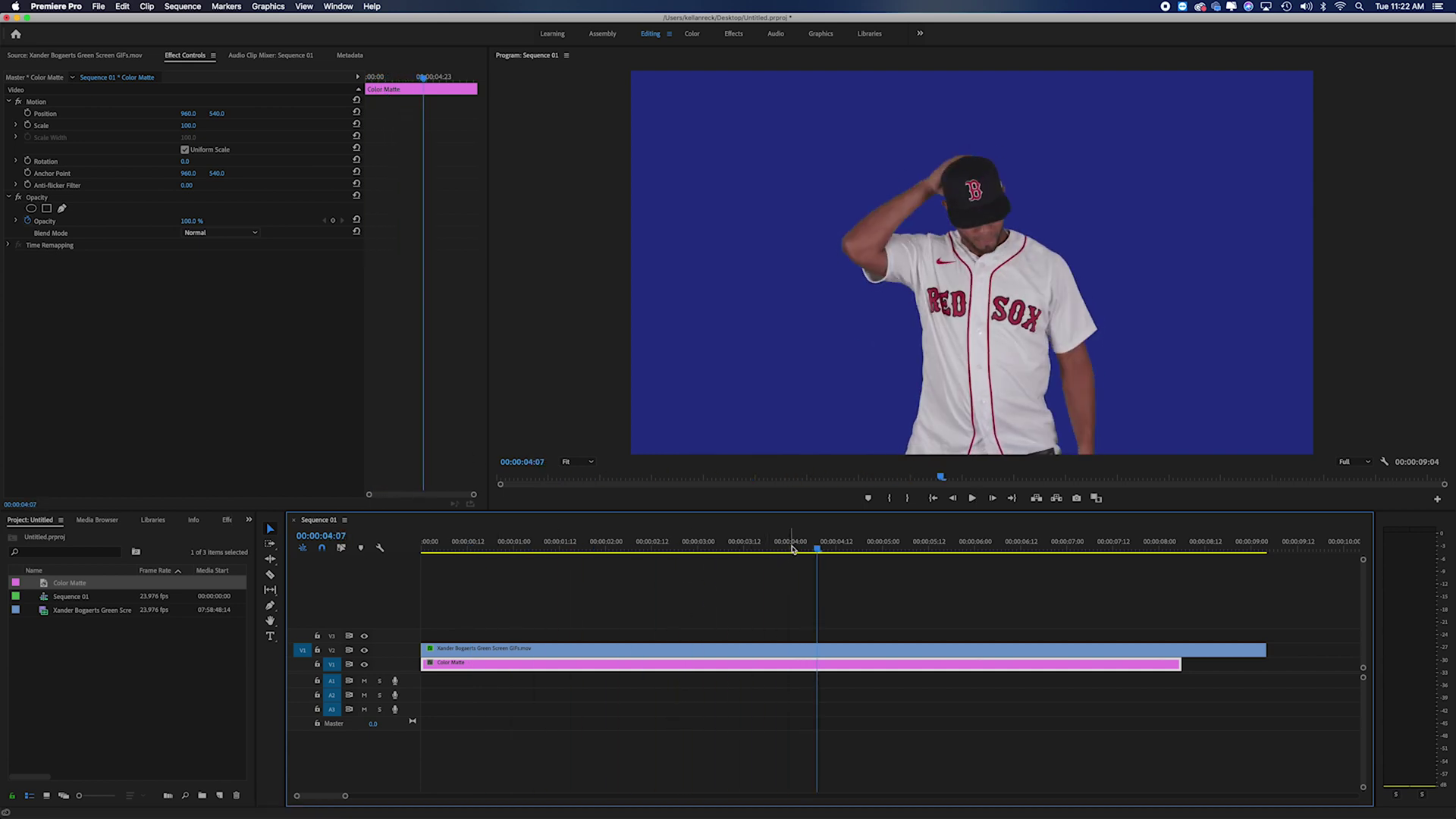
pyautogui.moveTo(721, 561); pyautogui.dragTo(546, 592)
pyautogui.click(680, 626)
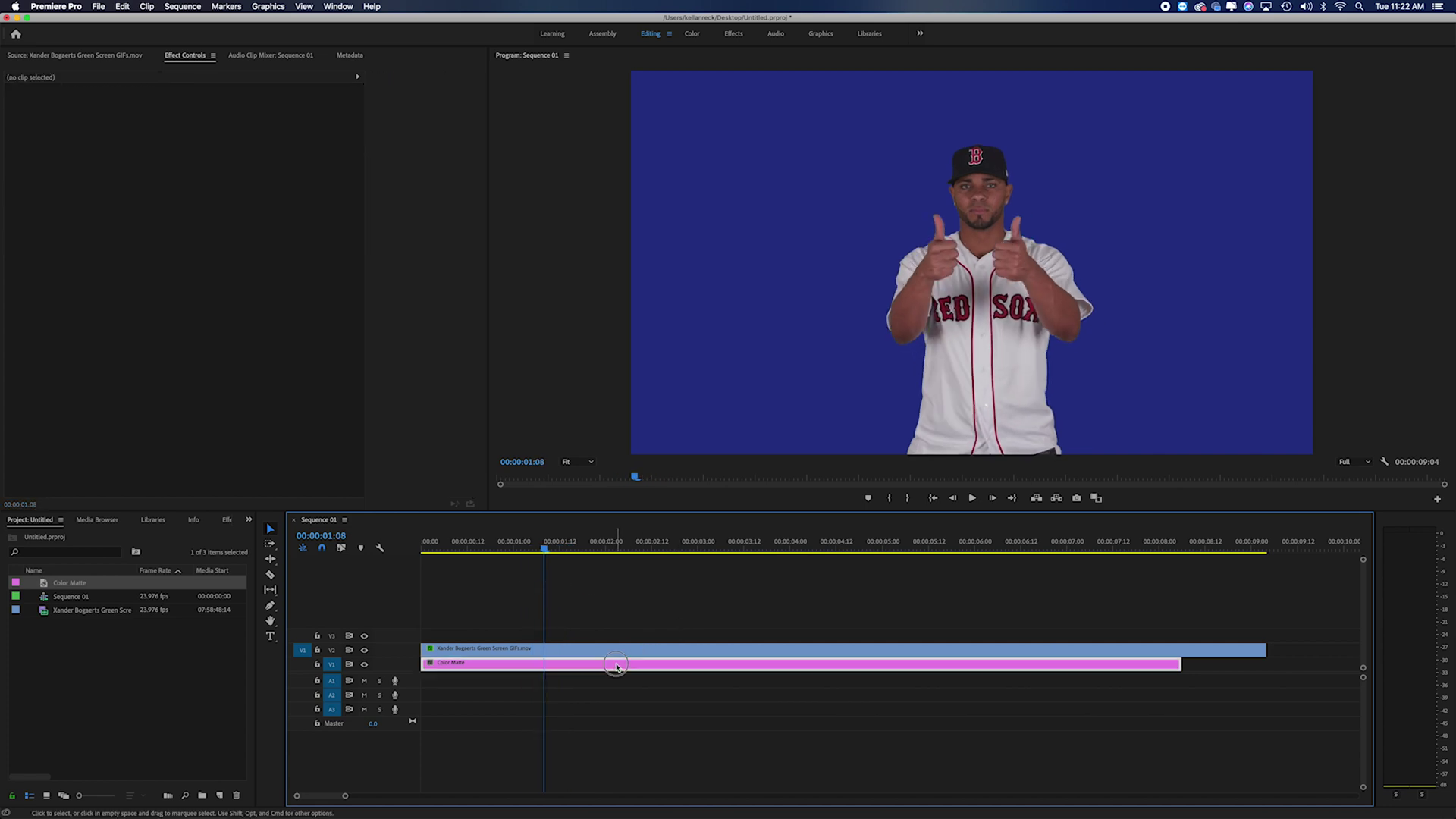